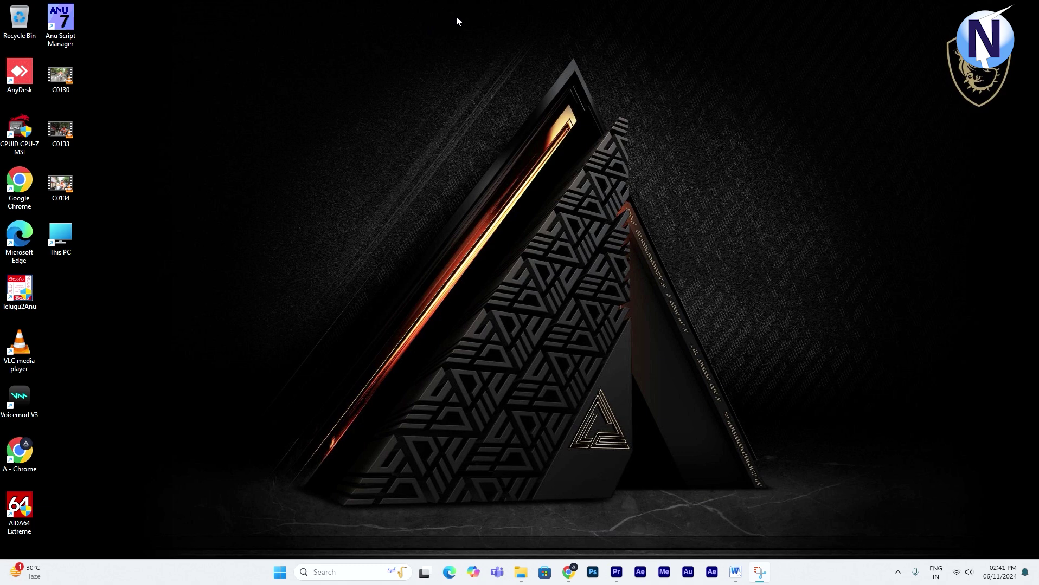
Step: Switch to Adobe Premiere Pro and look over the clips in the Colur Correction project
left_click(616, 572)
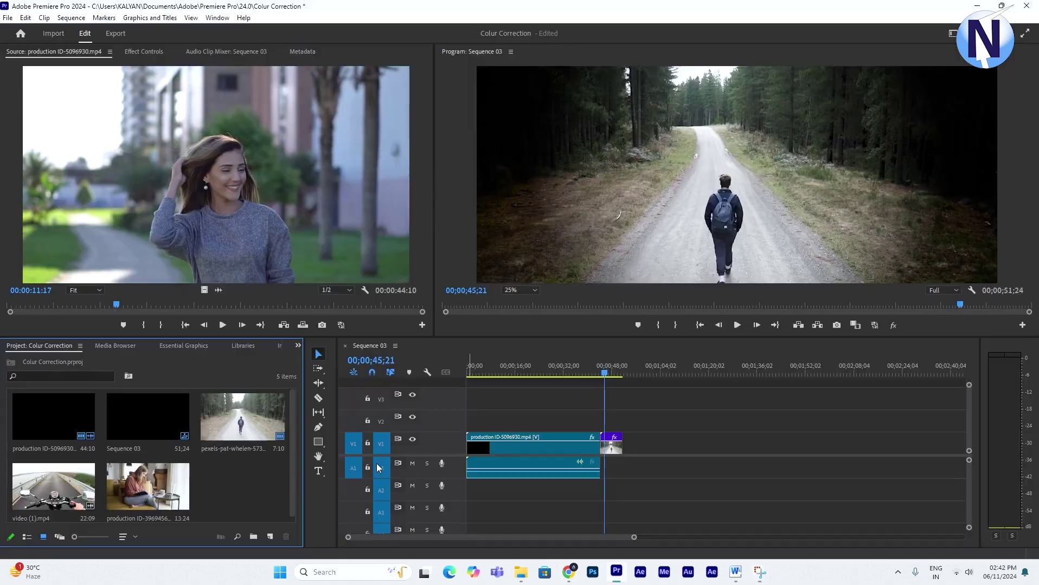
left_click(642, 470)
left_click(208, 473)
left_click(54, 417)
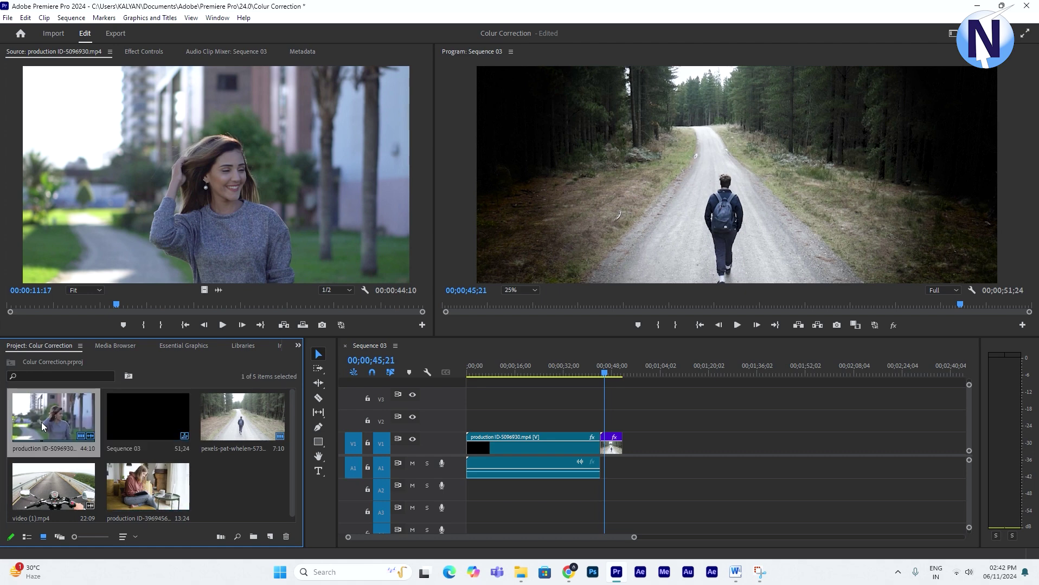
left_click(215, 424)
left_click(147, 483)
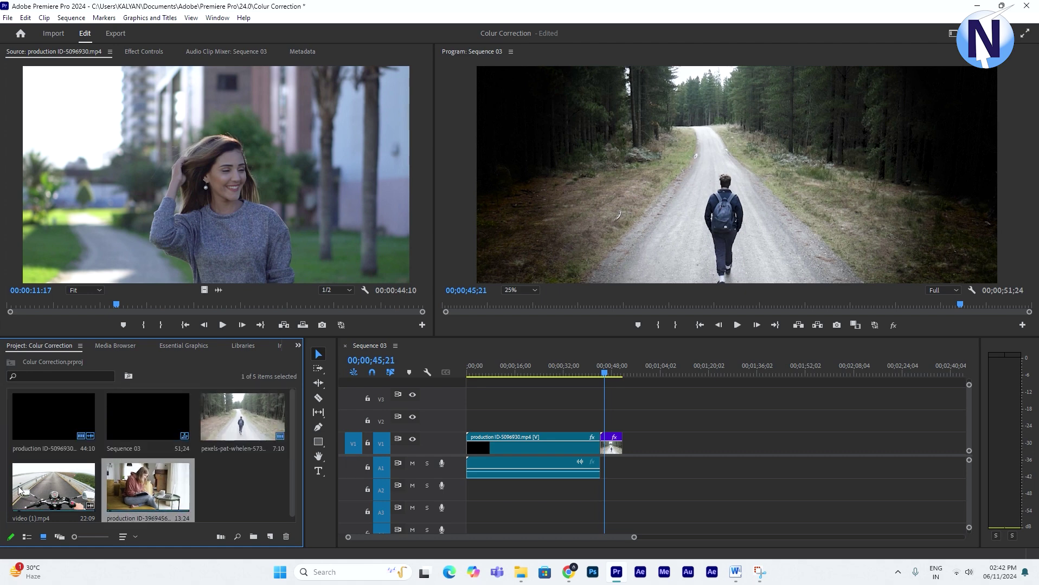
left_click(225, 483)
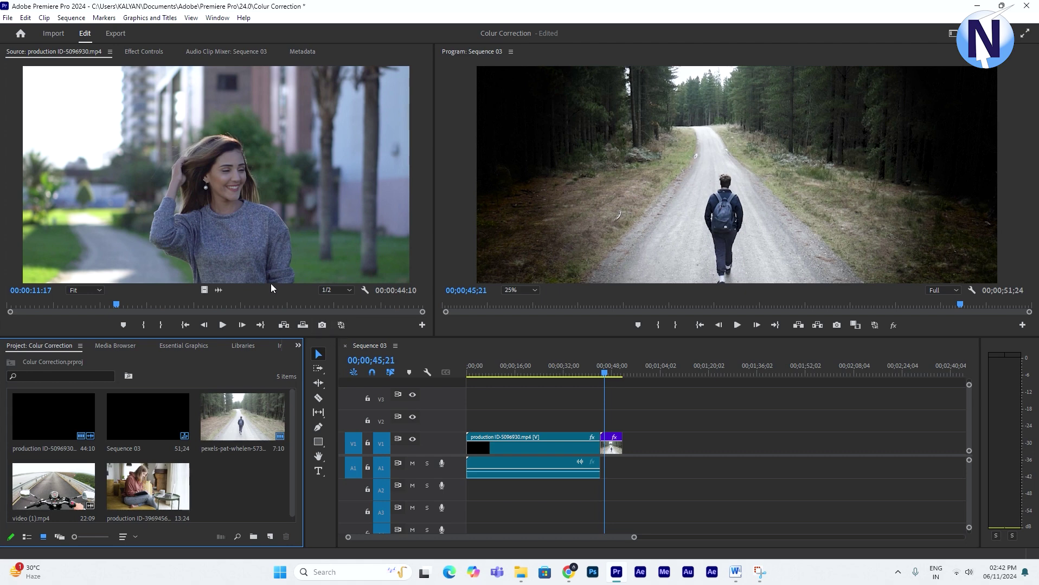
Step: Change the workspace to Essentials and dismiss the auto-transcription suggestion
left_click(226, 22)
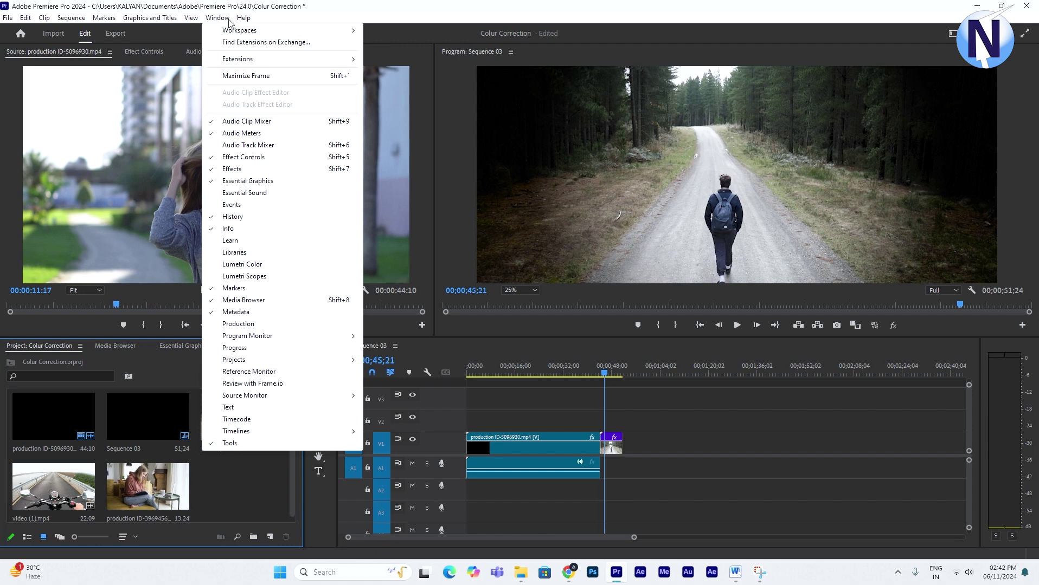
mouse_move(312, 36)
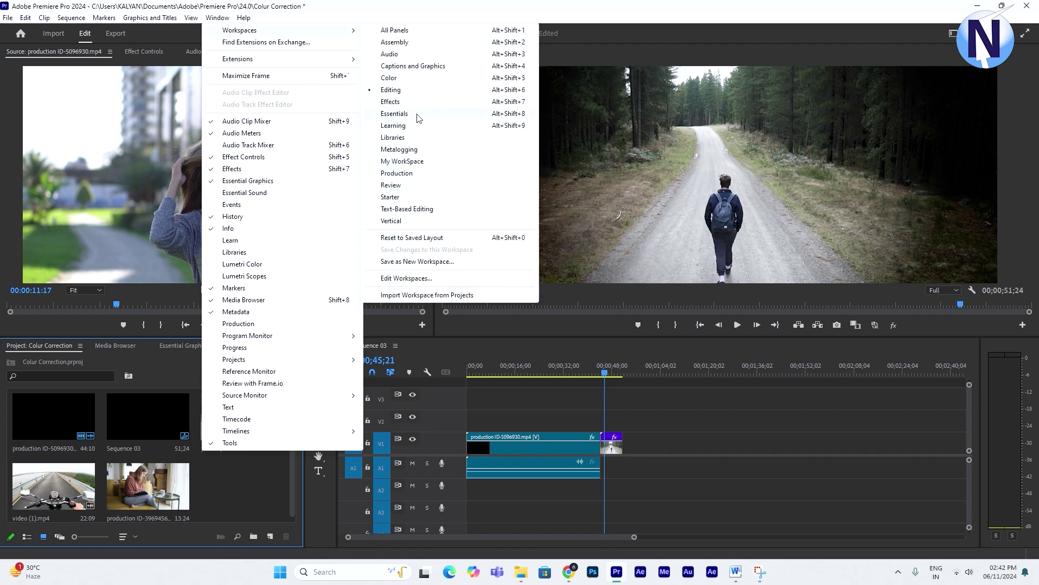
left_click(394, 114)
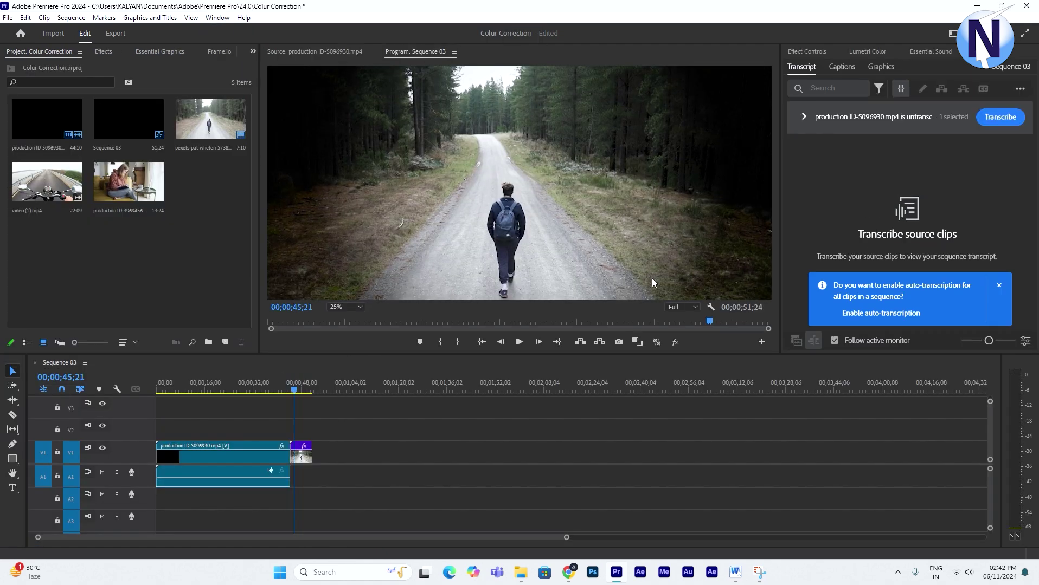
left_click(999, 285)
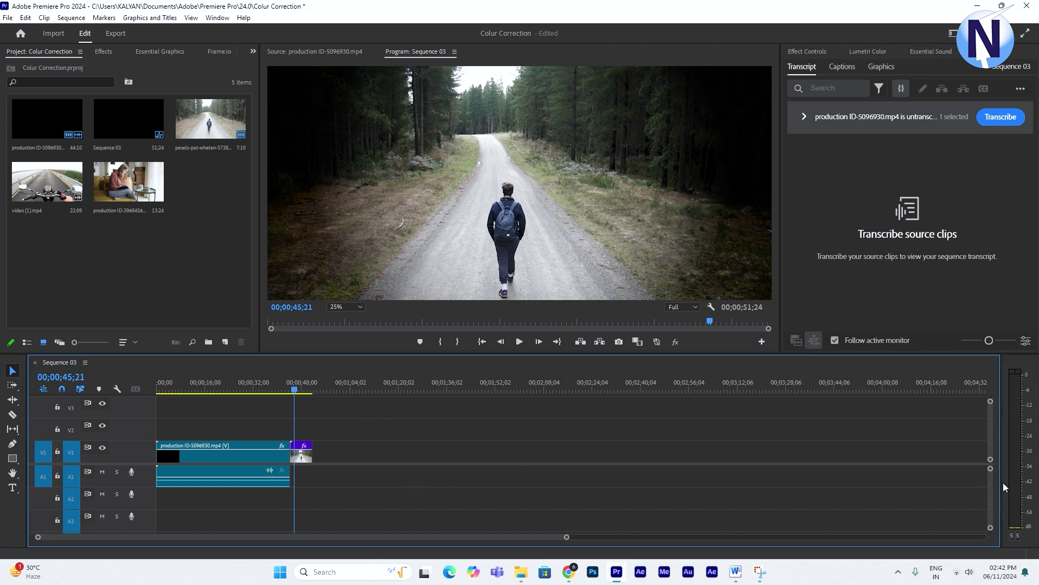
left_click(482, 151)
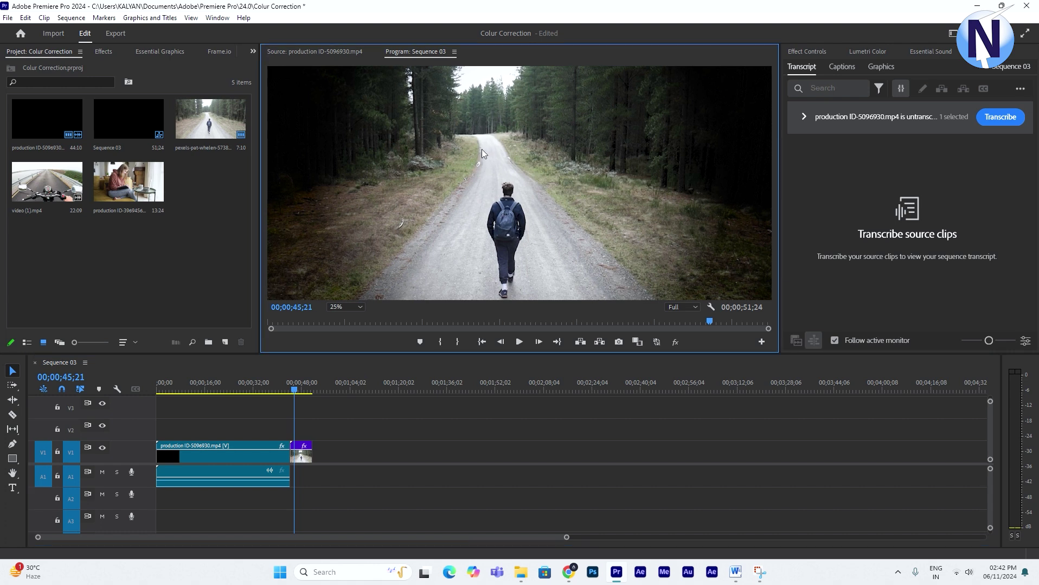
left_click(173, 226)
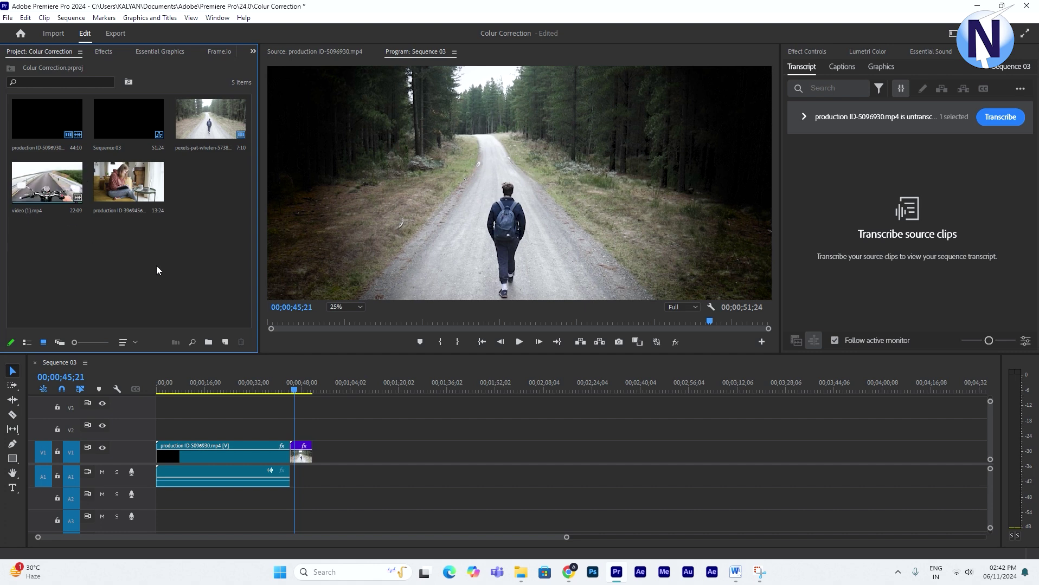
Step: Show the project items in List View, leaving the project writable
left_click(26, 343)
left_click(43, 342)
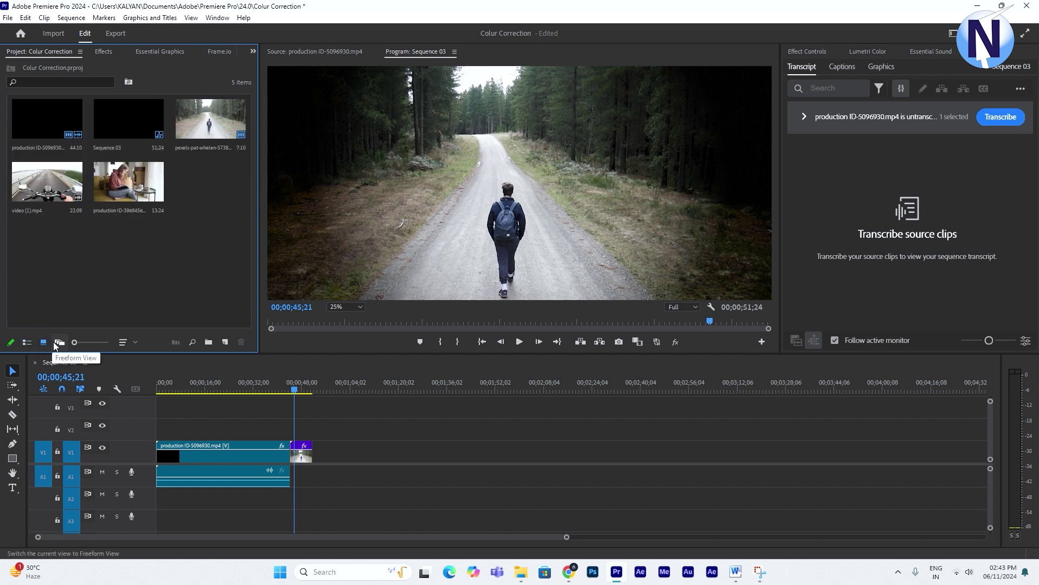
left_click(27, 342)
left_click(12, 344)
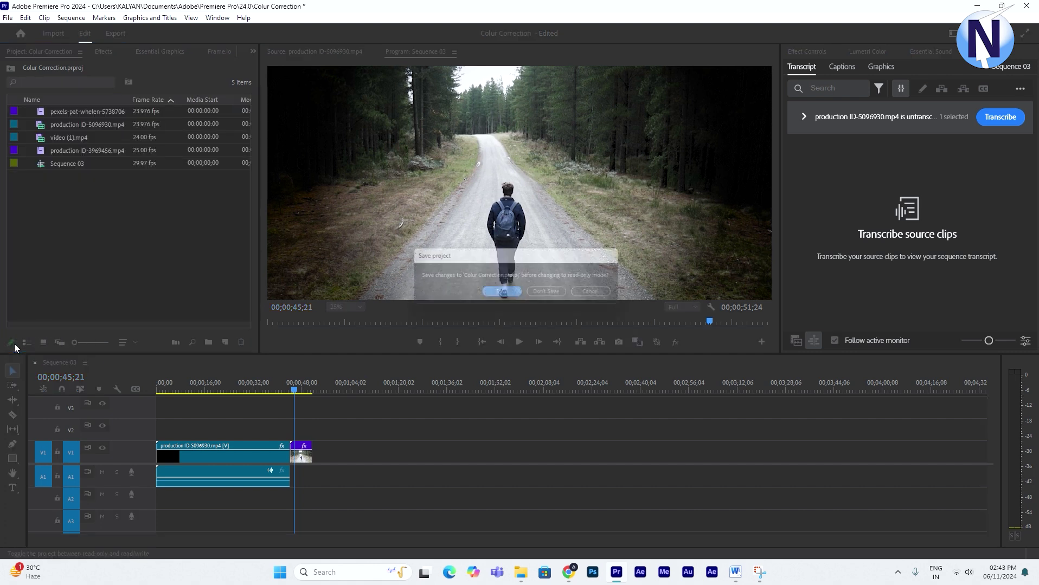
left_click(598, 294)
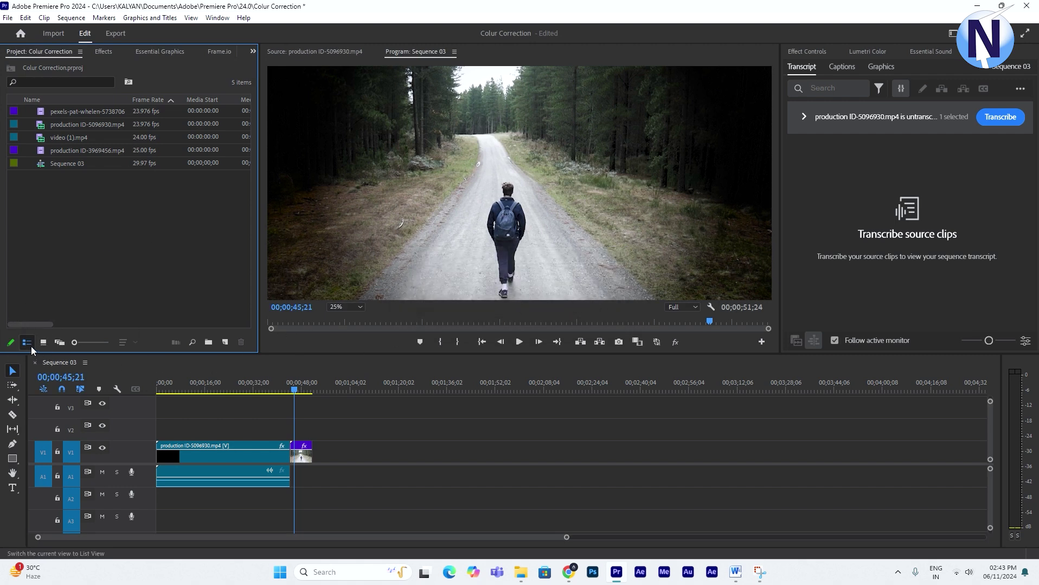
Step: Look through the listed project clips and the sequence with their frame rates and media start times
left_click_drag(39, 203, 70, 113)
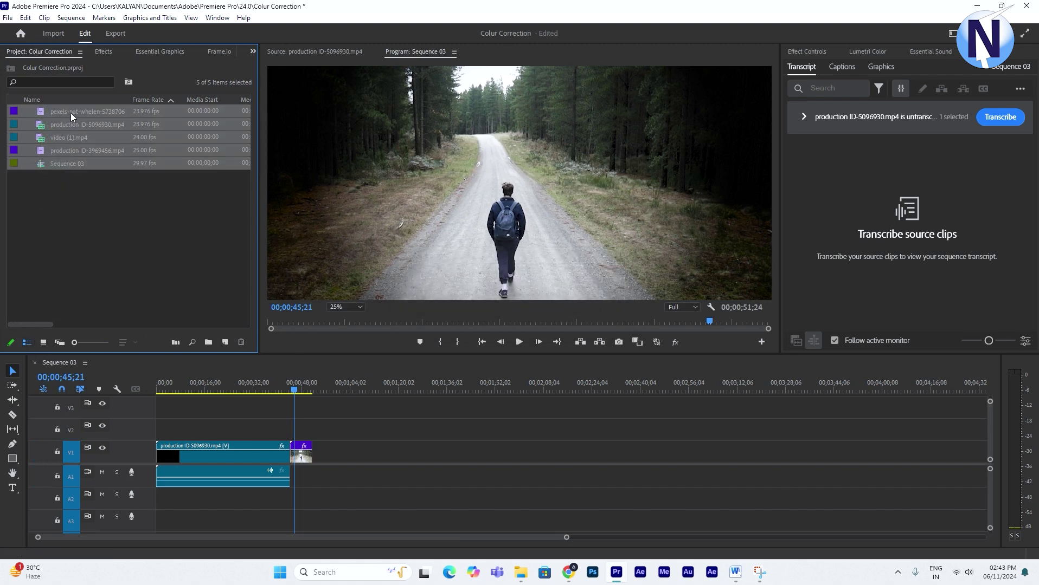
left_click(55, 224)
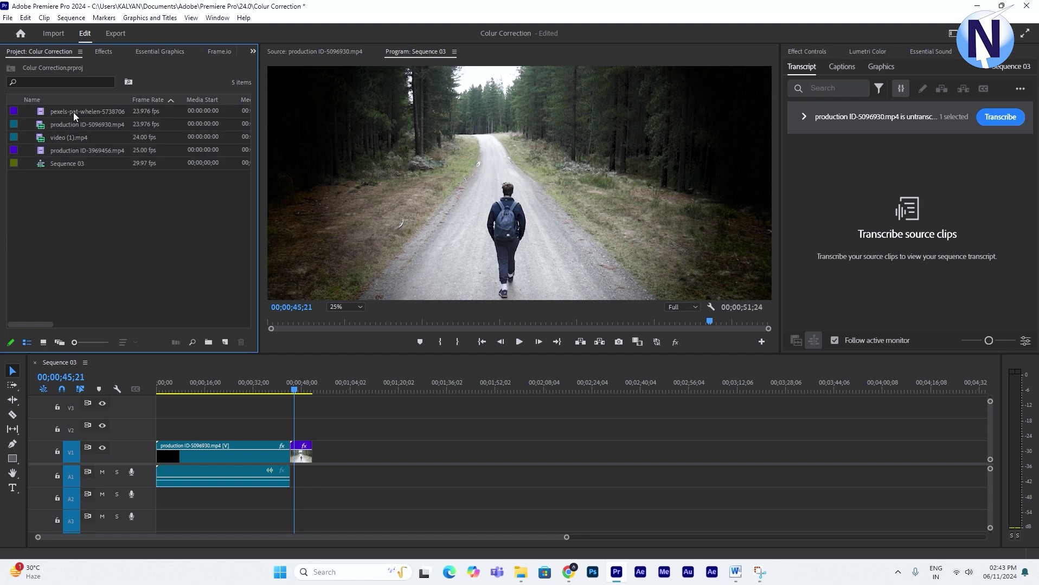
left_click_drag(42, 223, 79, 115)
left_click(96, 203)
left_click(84, 115)
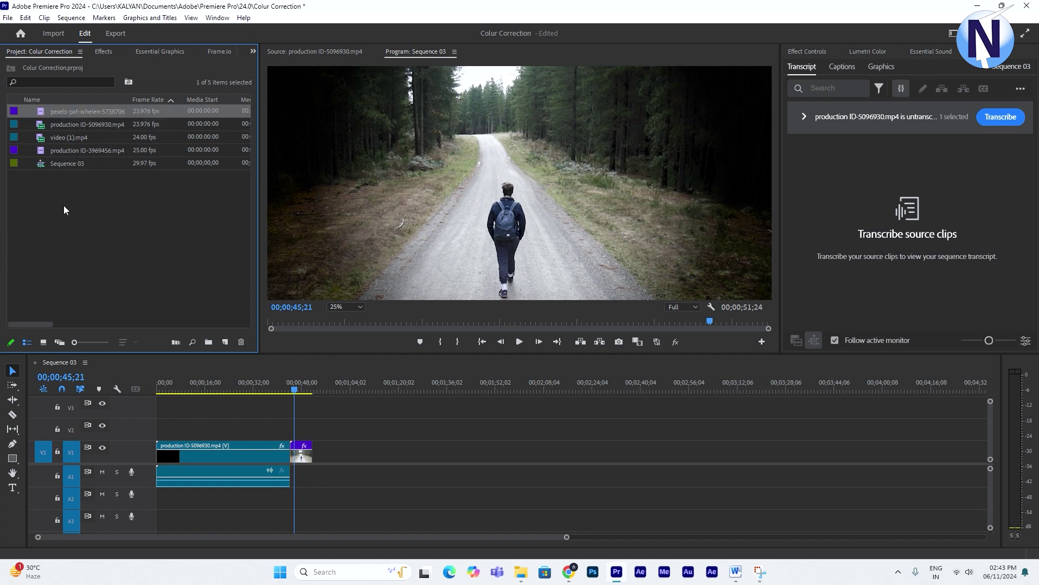
left_click(70, 266)
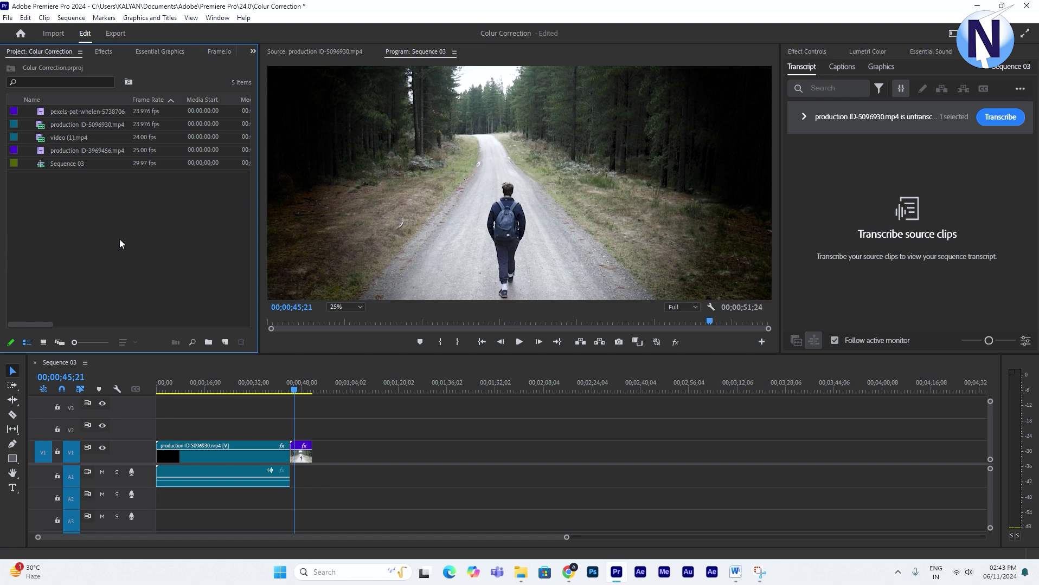
Step: Show the project items in Icon View and enlarge their thumbnails slightly
left_click(43, 345)
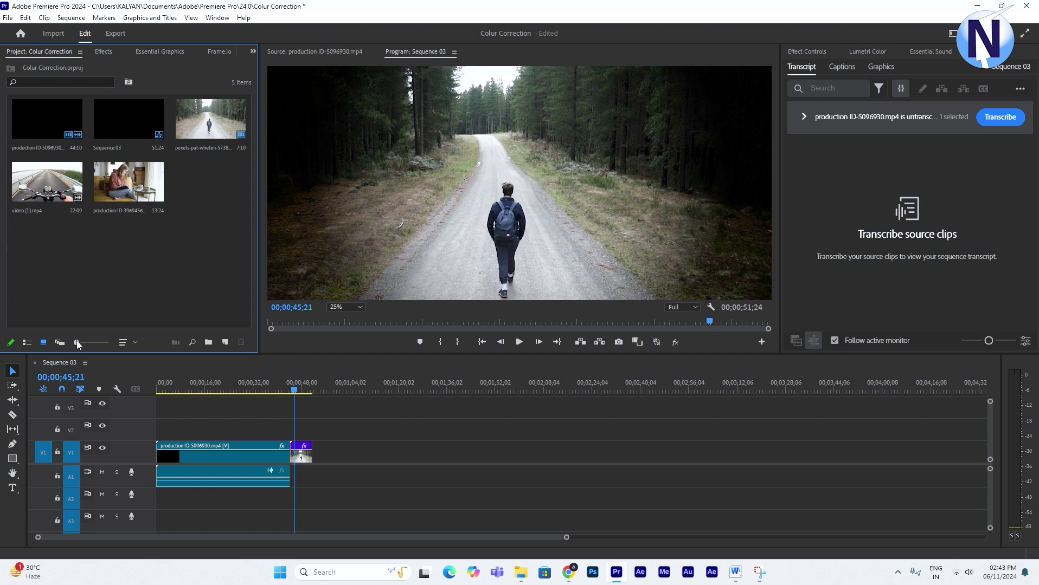
left_click_drag(77, 341, 81, 341)
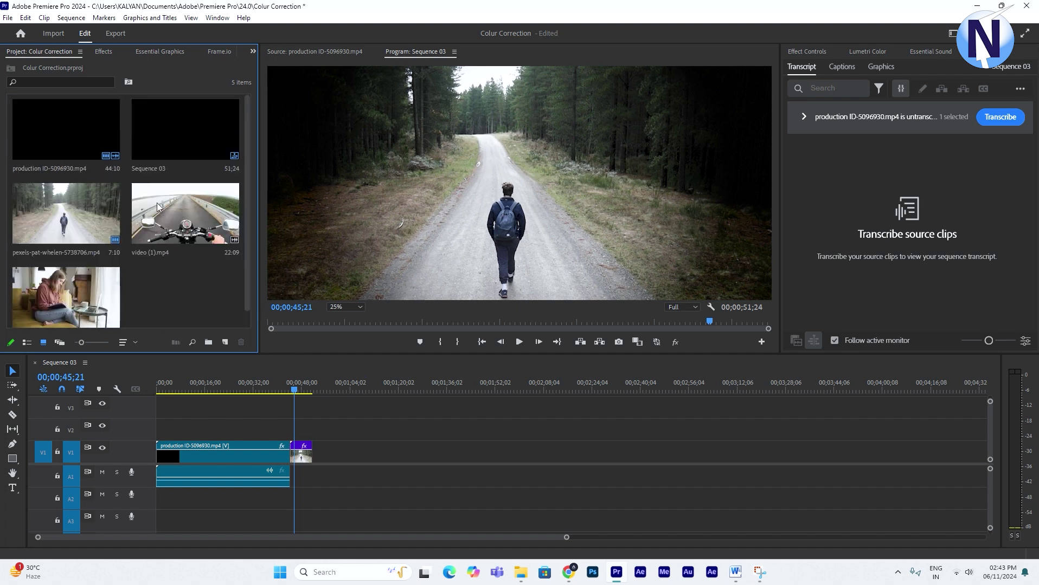
scroll(185, 233, "up", 1)
Step: Create a new bin named Camera in the project
right_click(155, 281)
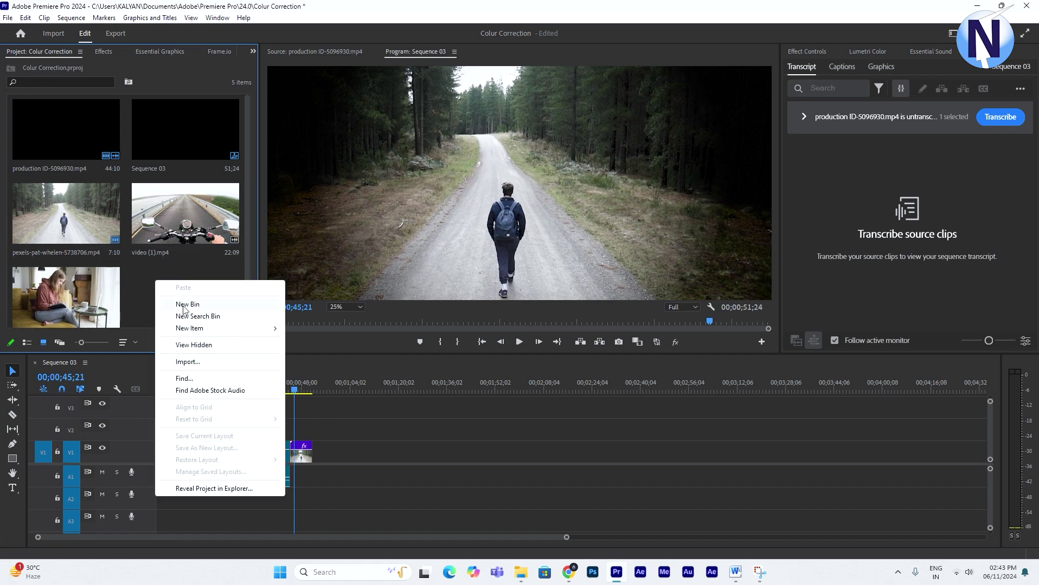
left_click(183, 307)
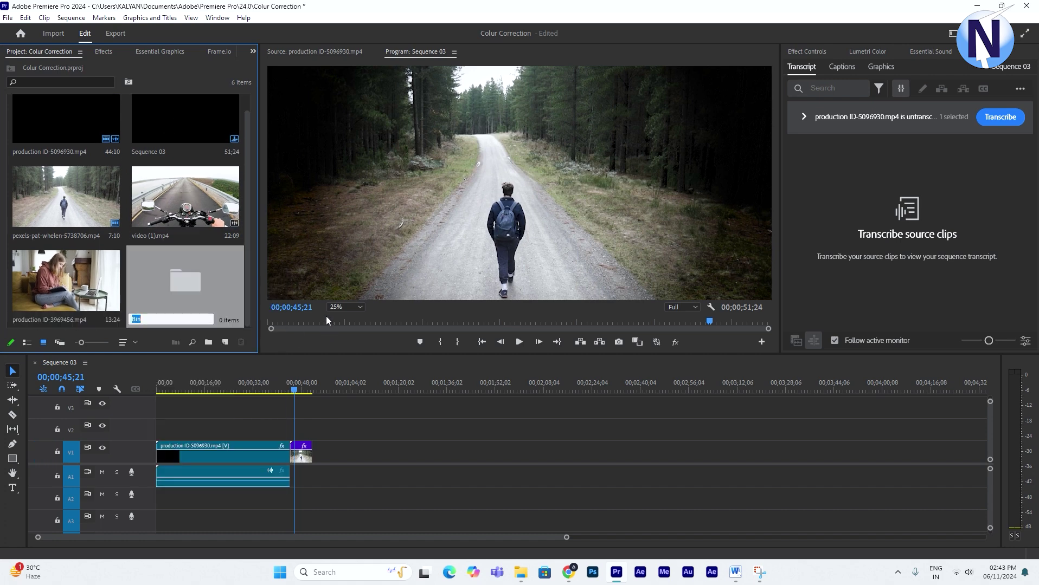
type("Camara")
key("BackSpace")
key("BackSpace")
key("Tab")
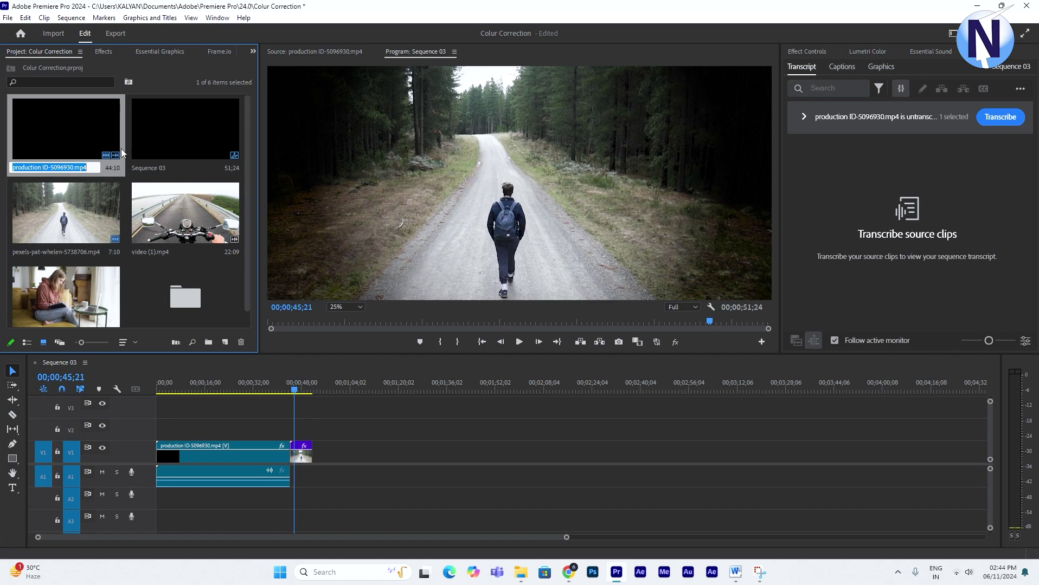
Step: Move Sequence 03 and the production ID-3969456.mp4 clip into the Camera bin
left_click(169, 159)
left_click_drag(174, 161, 185, 297)
left_click_drag(170, 209, 66, 297)
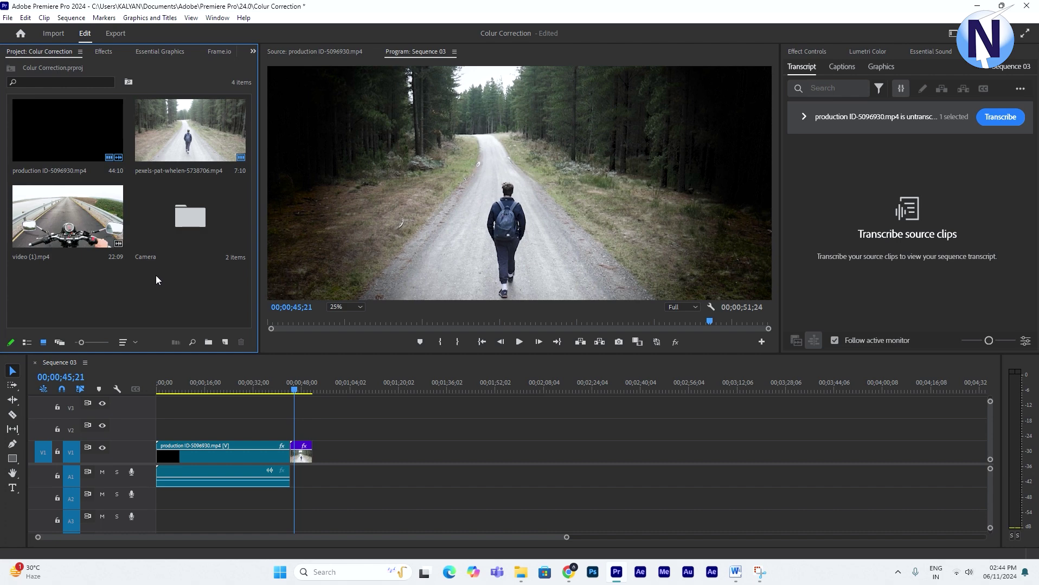
left_click(181, 254)
left_click(180, 311)
Step: Create a new bin named Stock Footage in the project
right_click(89, 297)
left_click(114, 319)
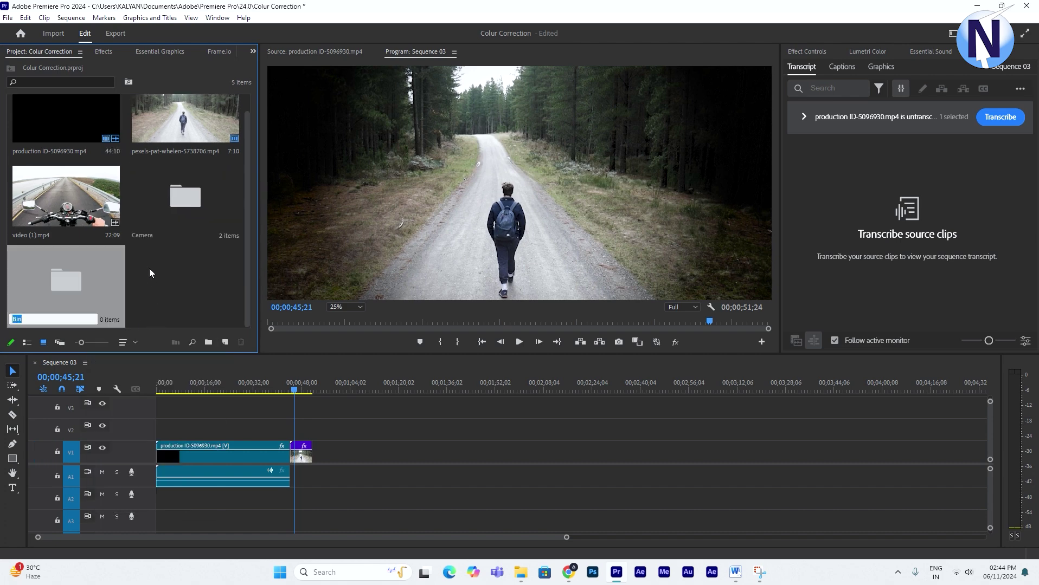
type("Stock Footage")
key("Return")
left_click(130, 322)
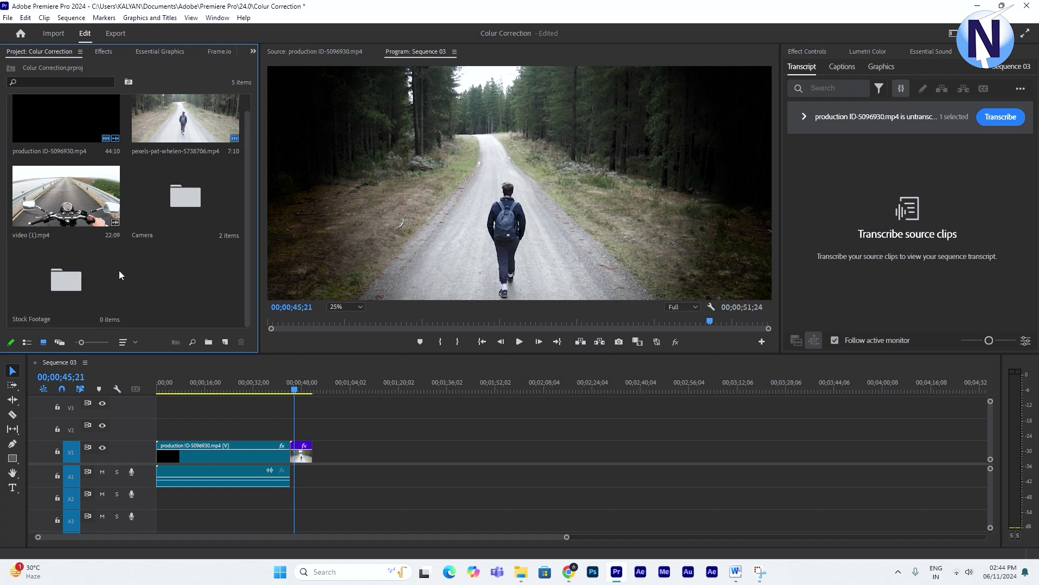
Step: Move the video (1).mp4 and pexels-pat-whelen-5738706.mp4 clips together into the Stock Footage bin
left_click(89, 220)
left_click(155, 140, "ctrl")
left_click_drag(130, 160, 76, 290)
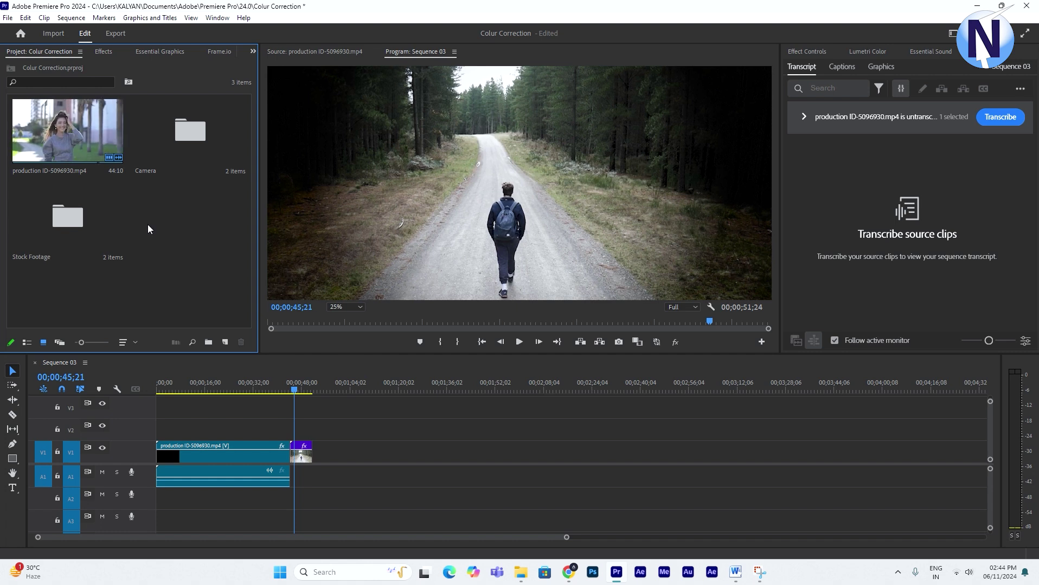
Step: Create a new bin named Scenes and move the production ID-5096930.mp4 clip into it
right_click(170, 220)
left_click(194, 243)
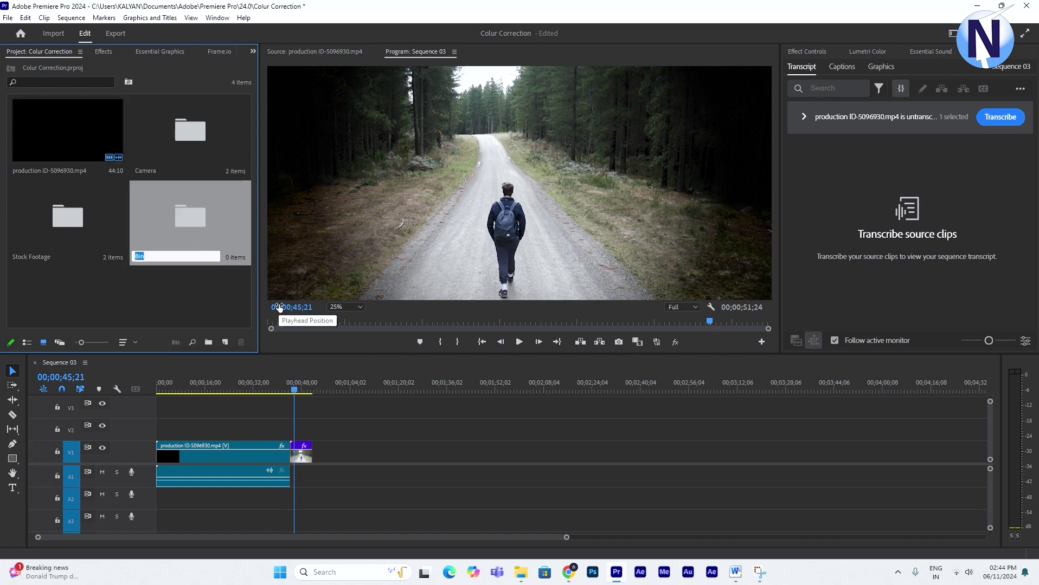
type("Scenes")
key("Return")
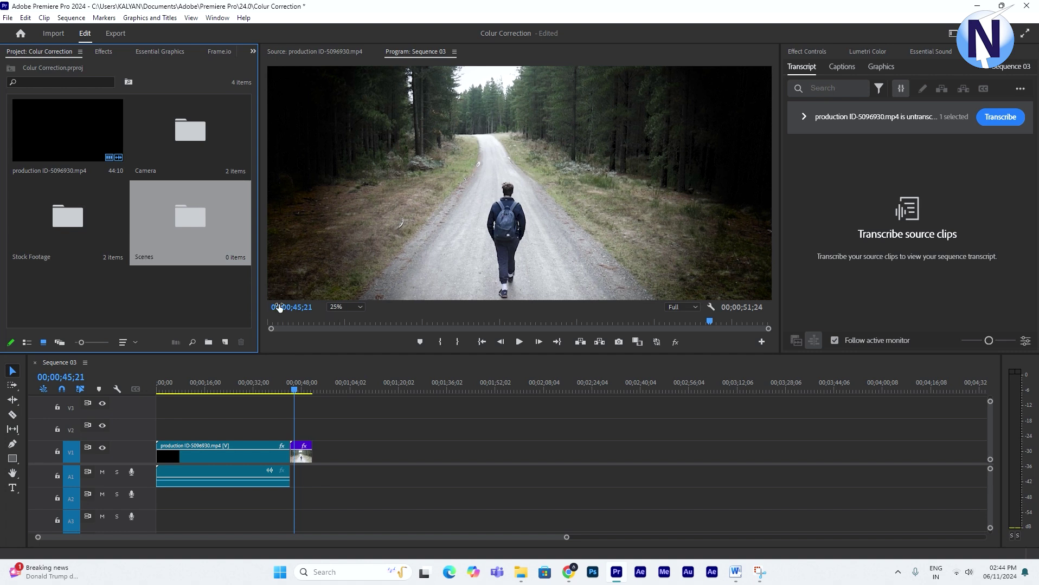
left_click_drag(113, 169, 158, 256)
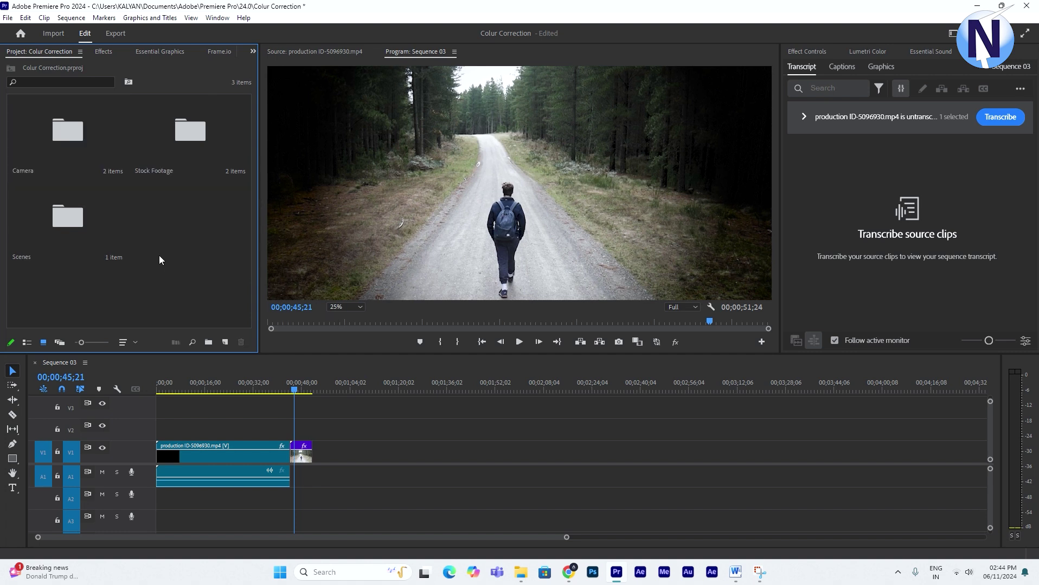
right_click(177, 235)
left_click(165, 228)
Step: Check the contents of the Camera and Stock Footage bins, returning to the project's top level
double_click(62, 131)
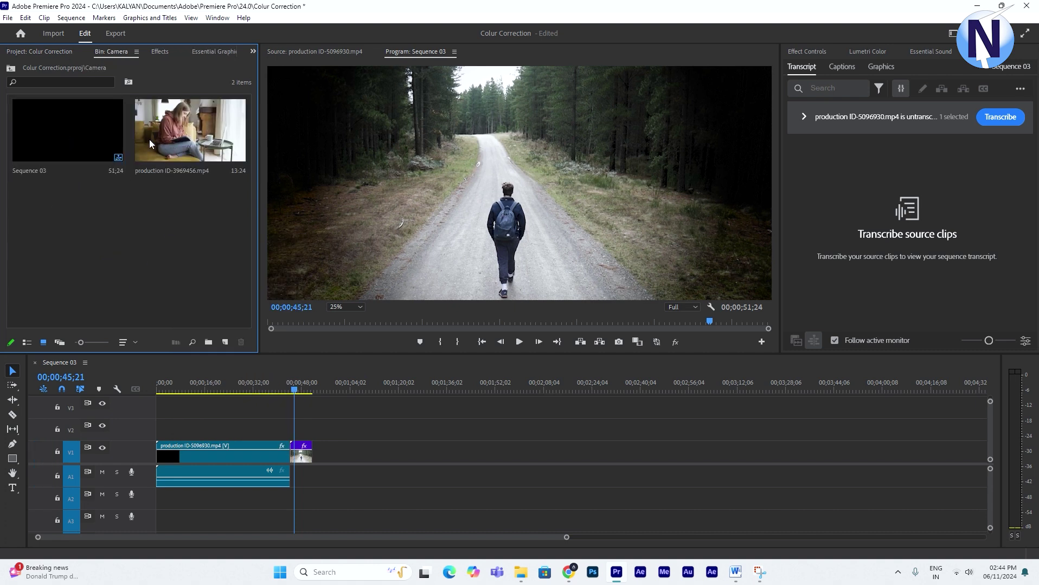
left_click(11, 68)
double_click(156, 158)
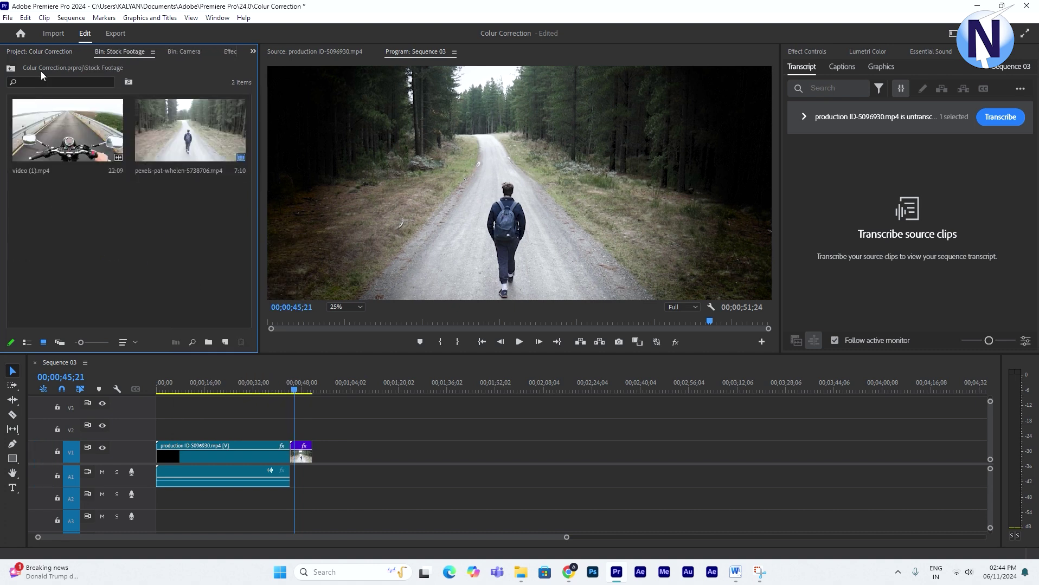
left_click(16, 69)
left_click(189, 243)
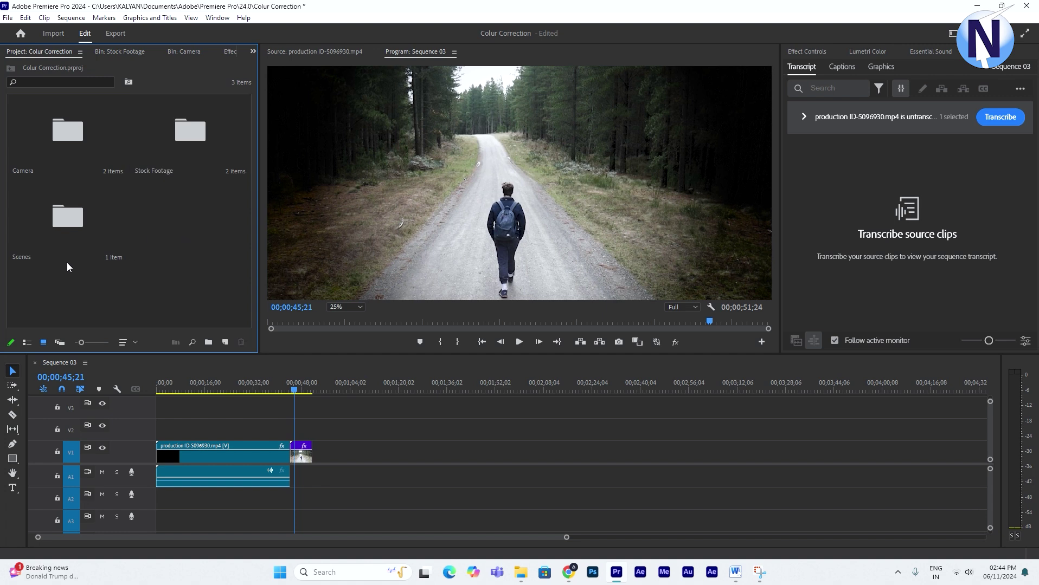
double_click(75, 127)
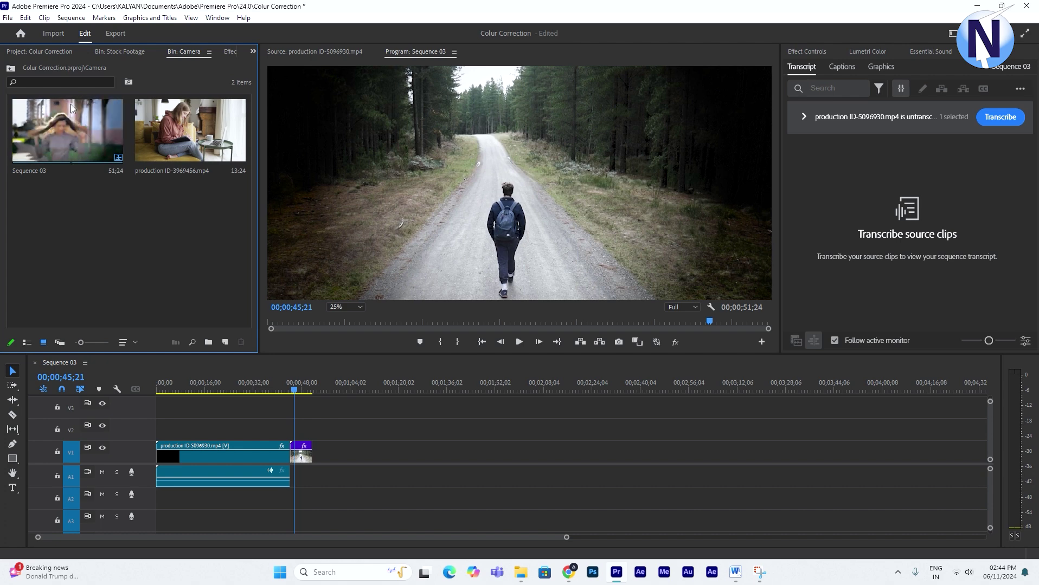
left_click(11, 69)
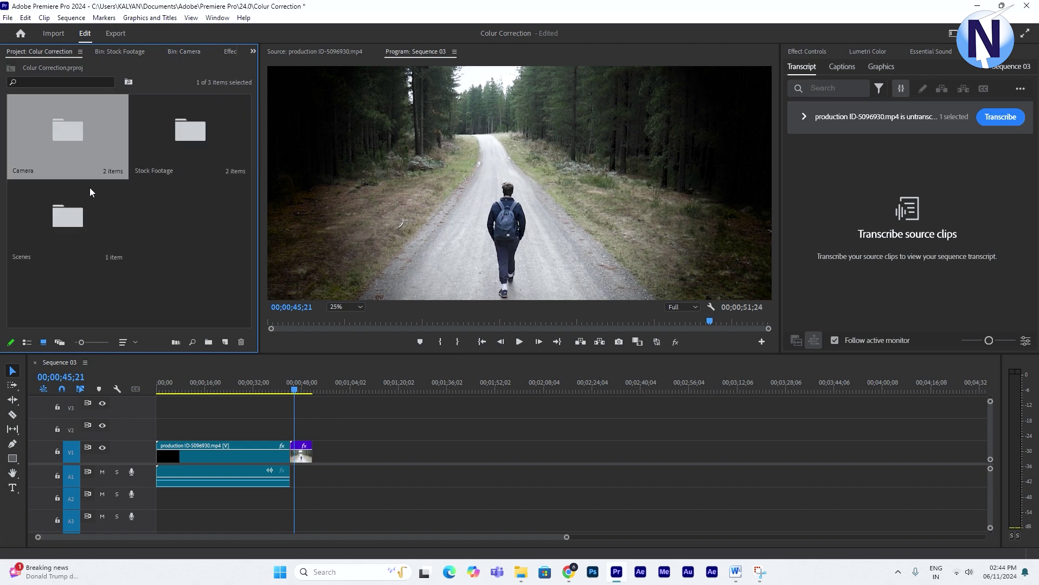
left_click(178, 252)
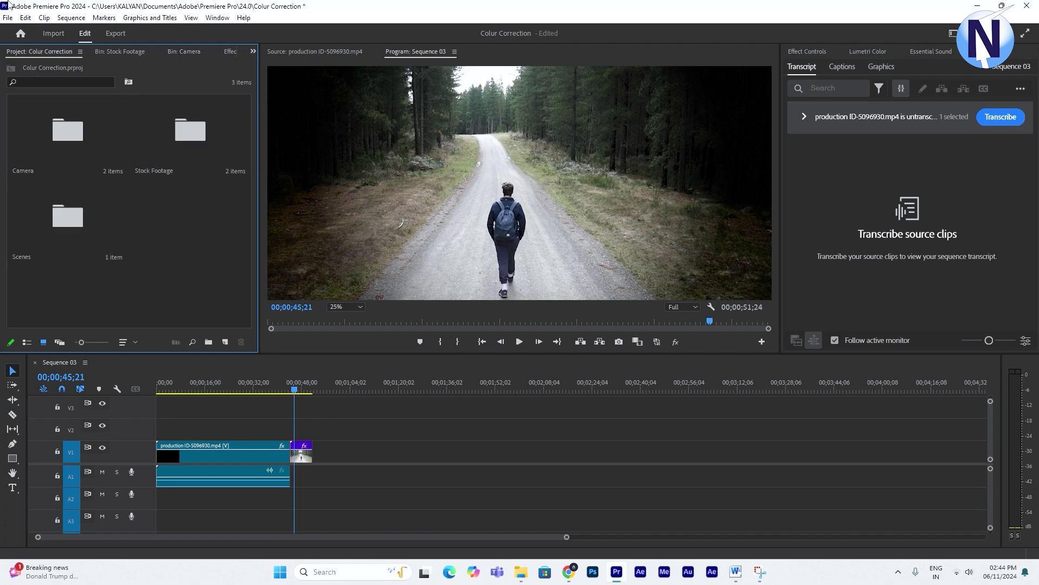
Step: In the General preferences, set the Double-click behaviour for bins to Open in place
left_click(26, 18)
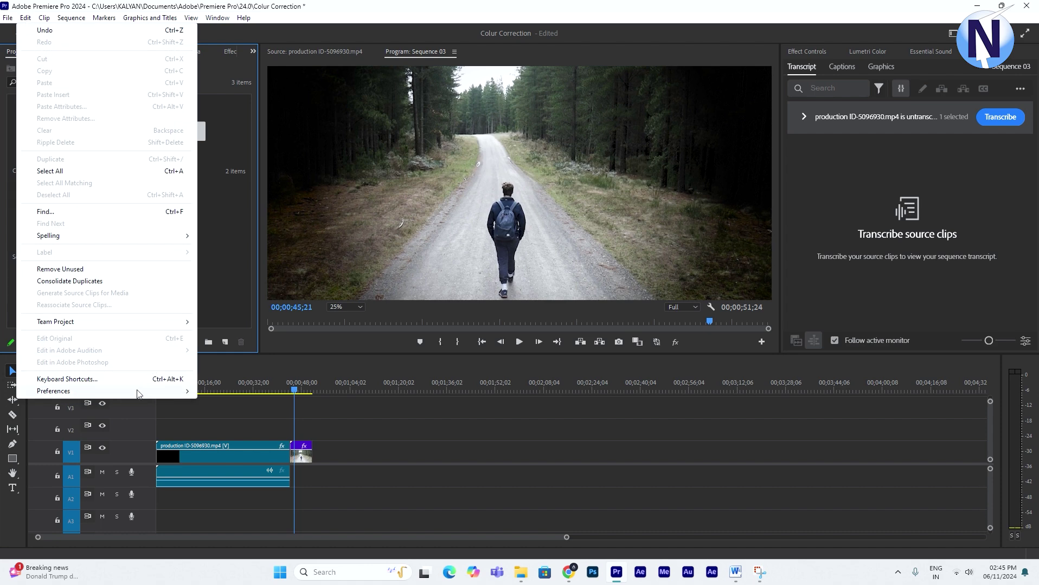
mouse_move(82, 392)
left_click(262, 200)
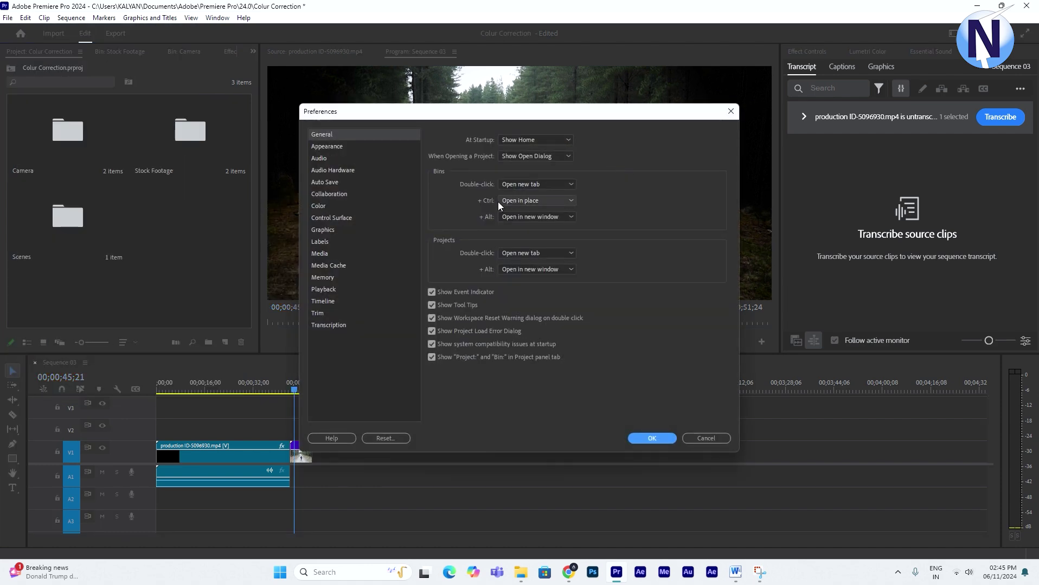
left_click(527, 185)
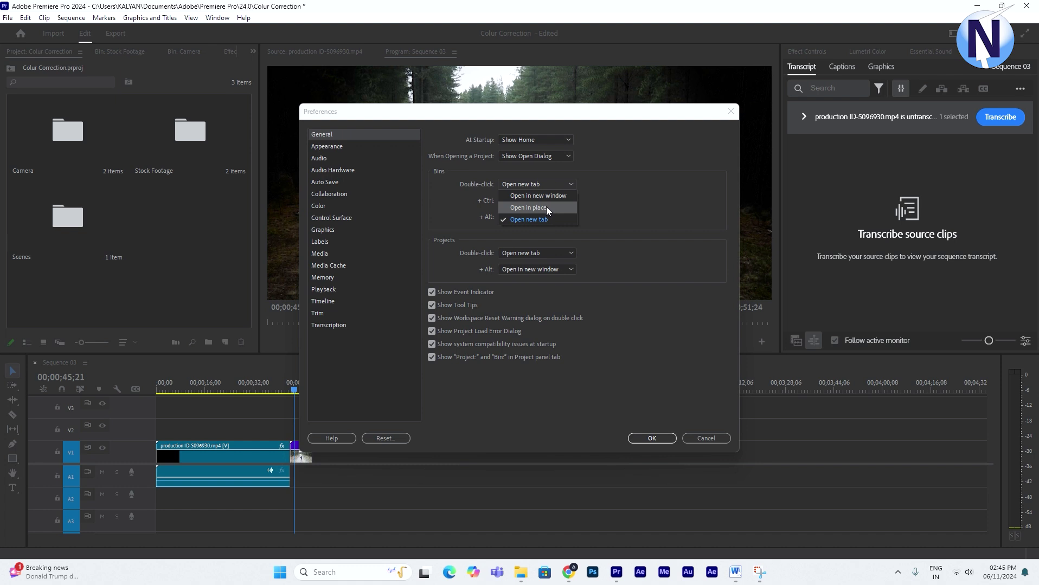
left_click(546, 207)
Step: Review the available choices for the bins' Ctrl and Alt opening behaviours in the General preferences
left_click(536, 201)
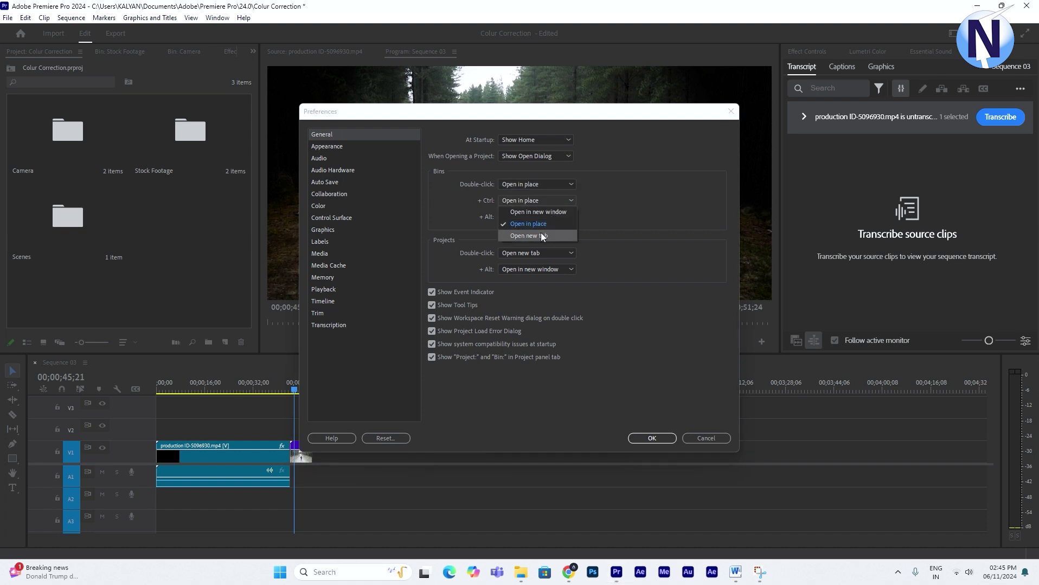
left_click(428, 197)
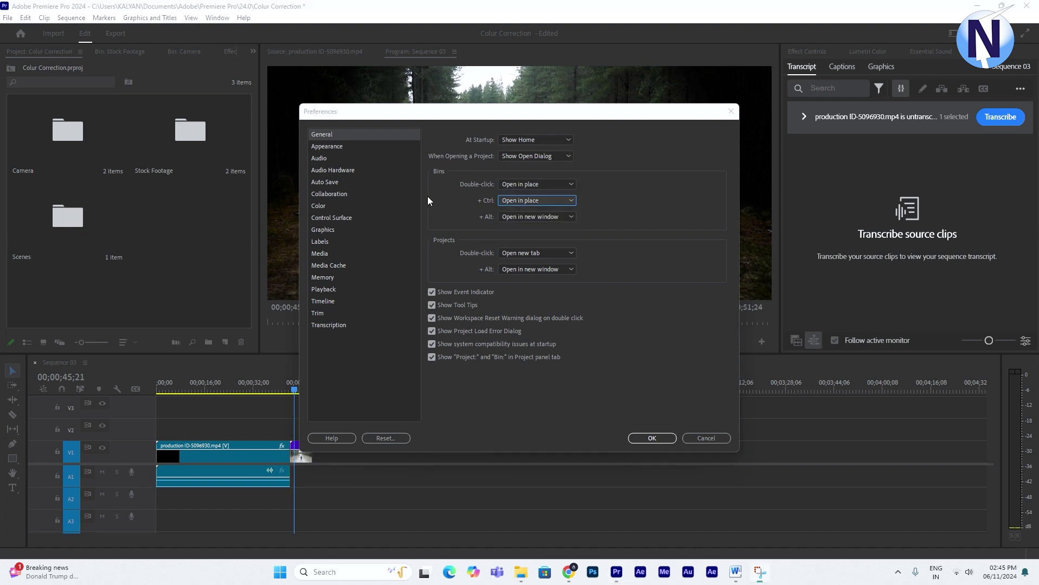
left_click(564, 216)
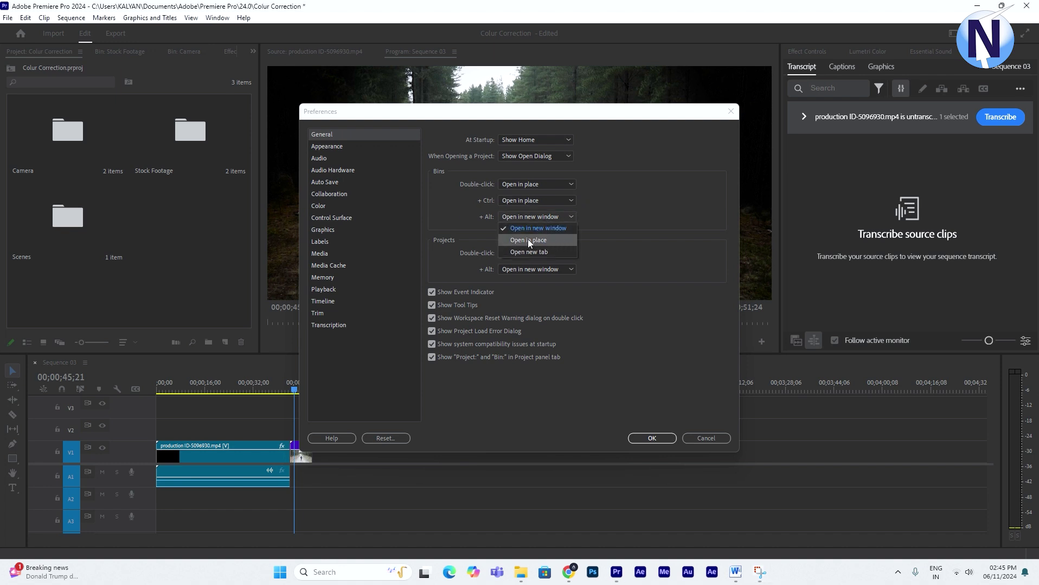
left_click(467, 216)
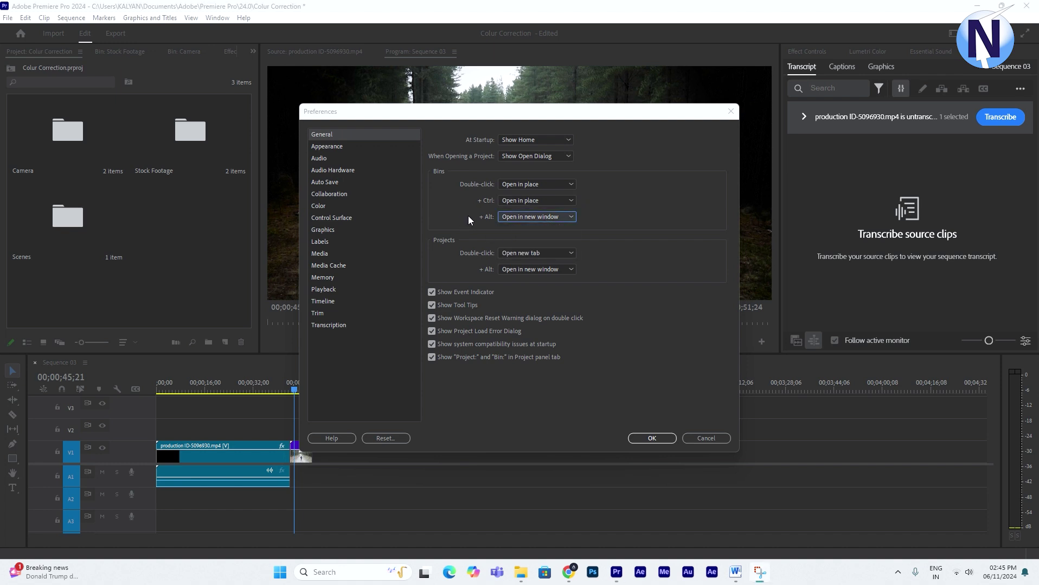
Step: Set the Double-click behaviour for bins to Open in new window and apply the preferences
left_click(528, 185)
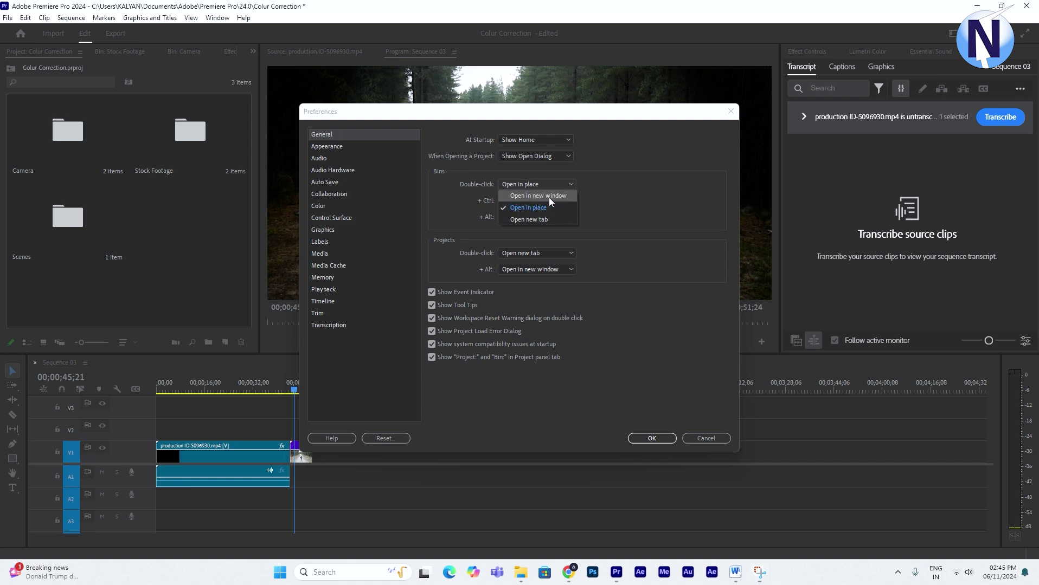
left_click(554, 196)
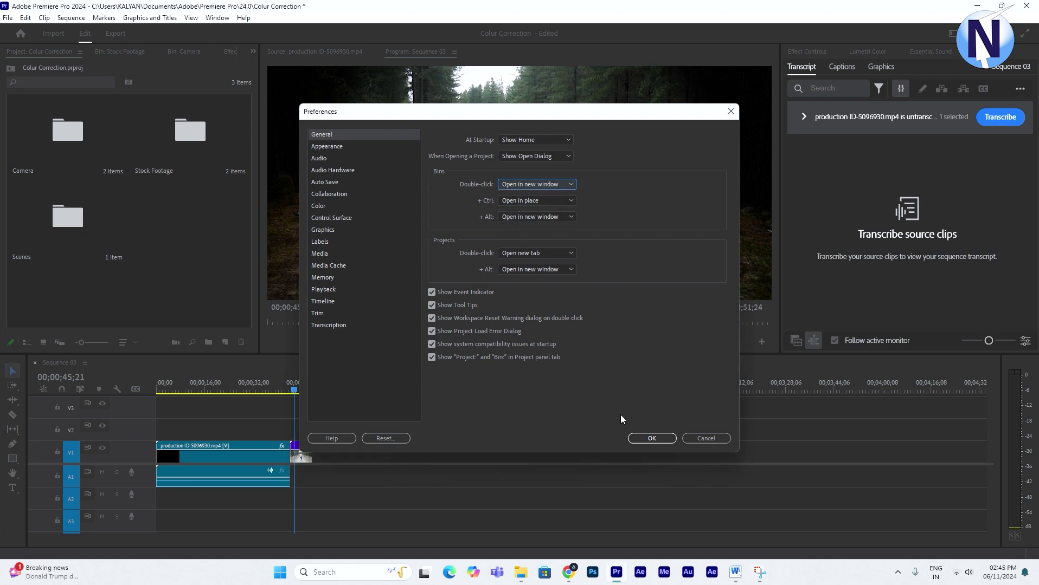
left_click(651, 438)
Step: Open the Camera bin to test how bins open, and return to the project's top level
double_click(64, 125)
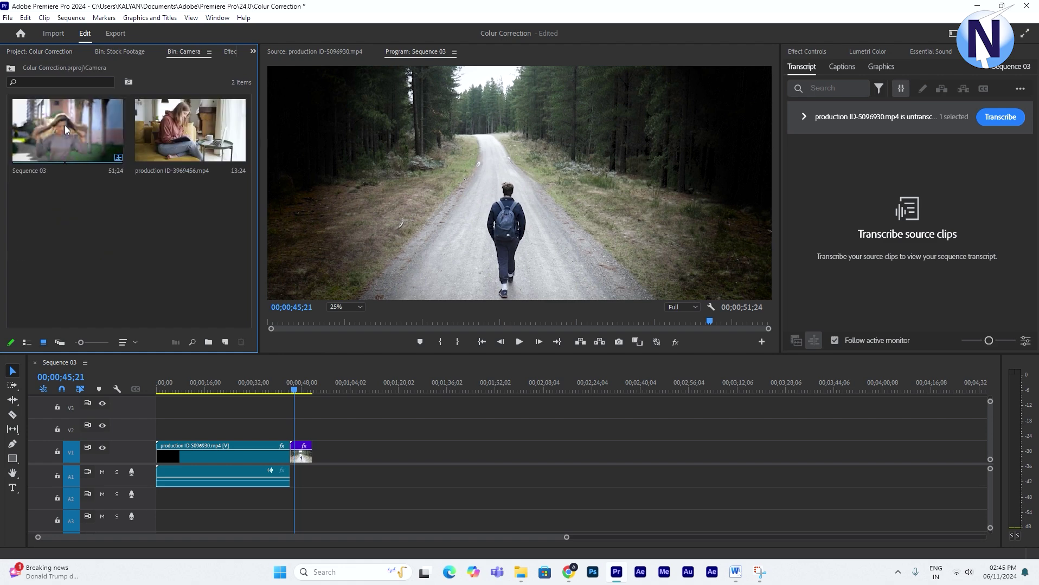
left_click(62, 52)
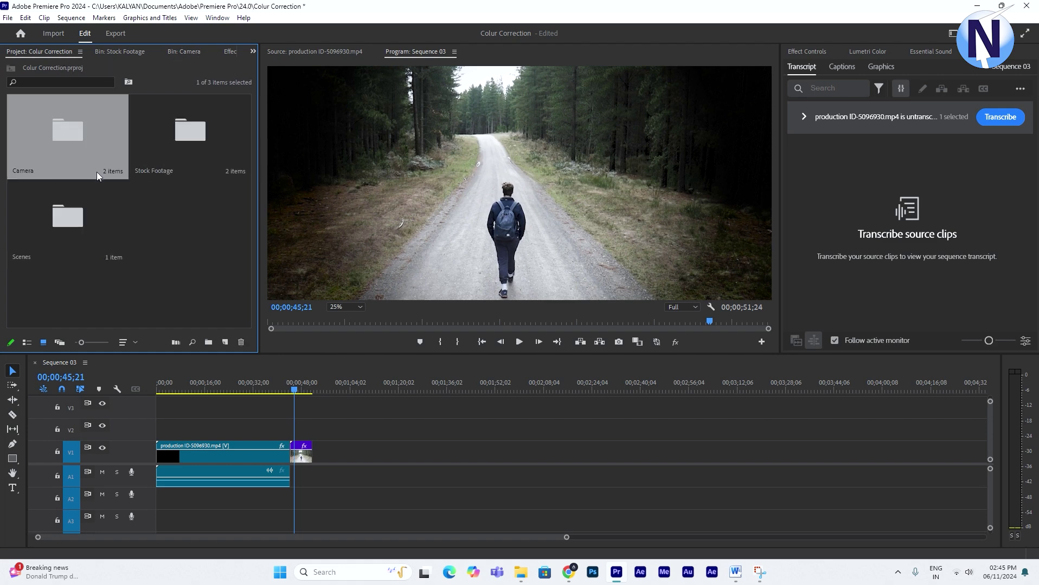
left_click(20, 34)
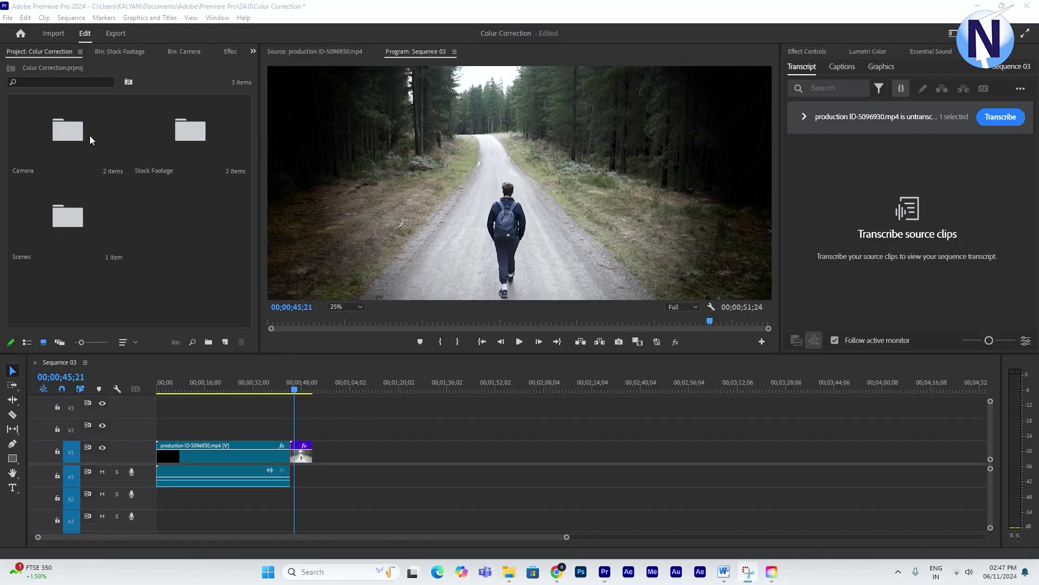
Step: In the General preferences, choose Open in new window for the bins' Double-click and Alt behaviours
left_click(26, 18)
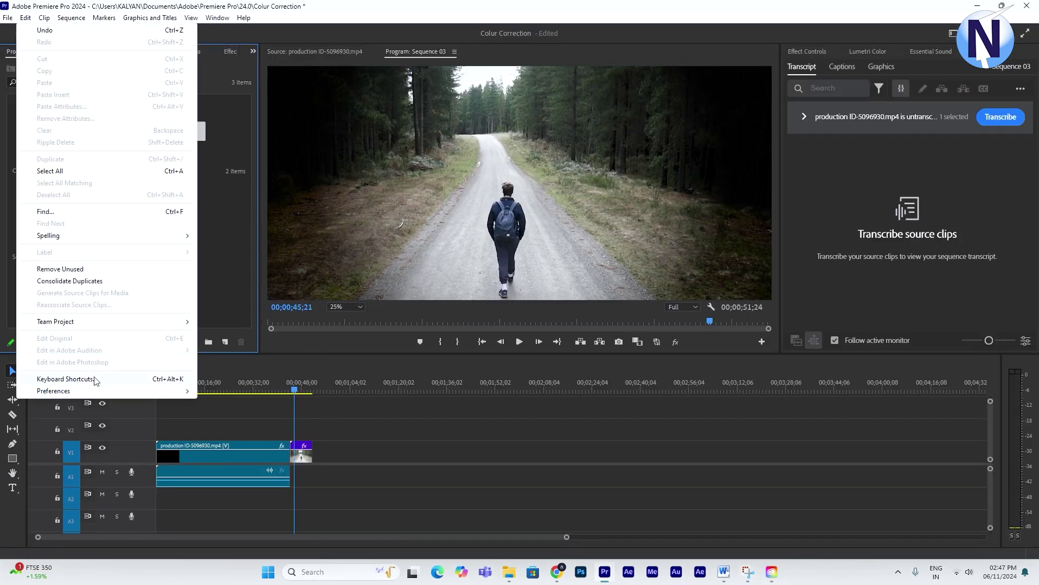
mouse_move(88, 392)
left_click(228, 200)
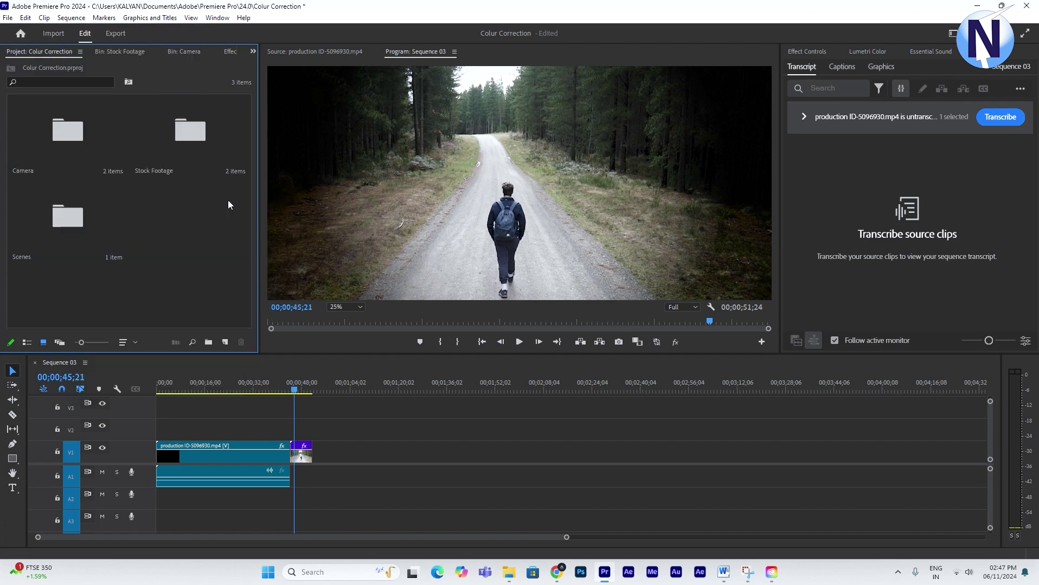
left_click(543, 183)
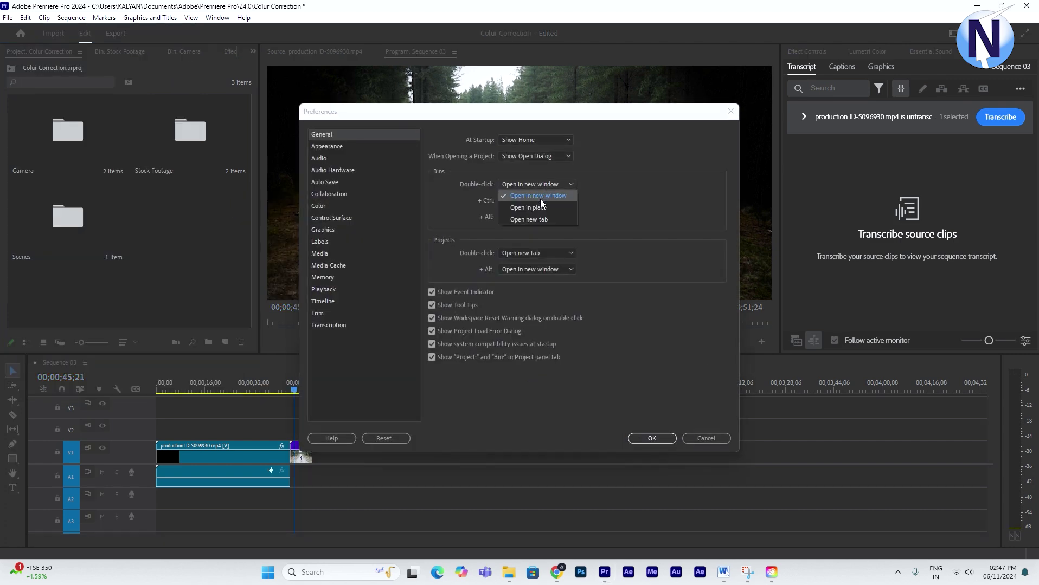
left_click(538, 195)
left_click(541, 185)
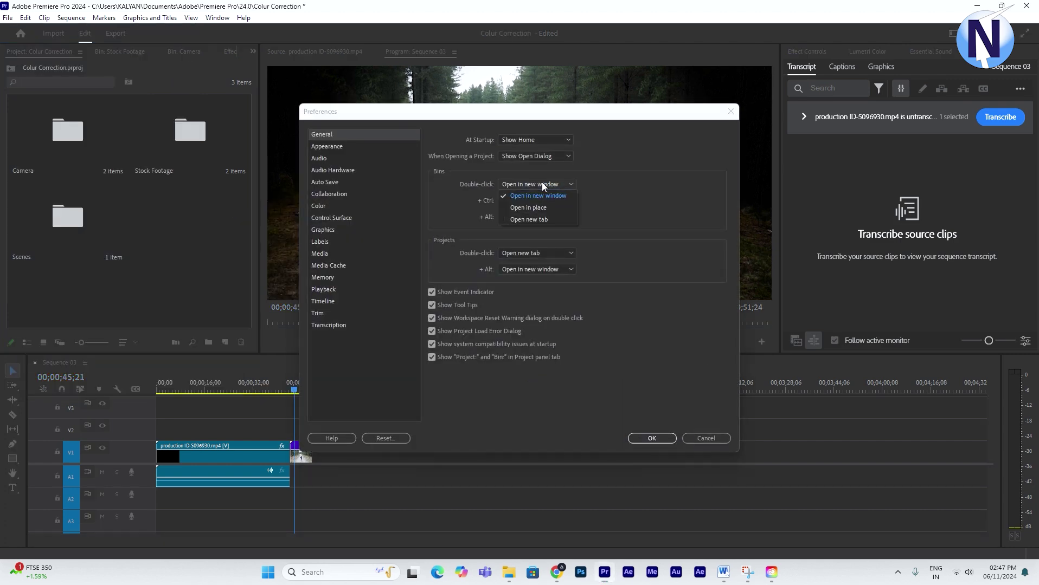
left_click(553, 184)
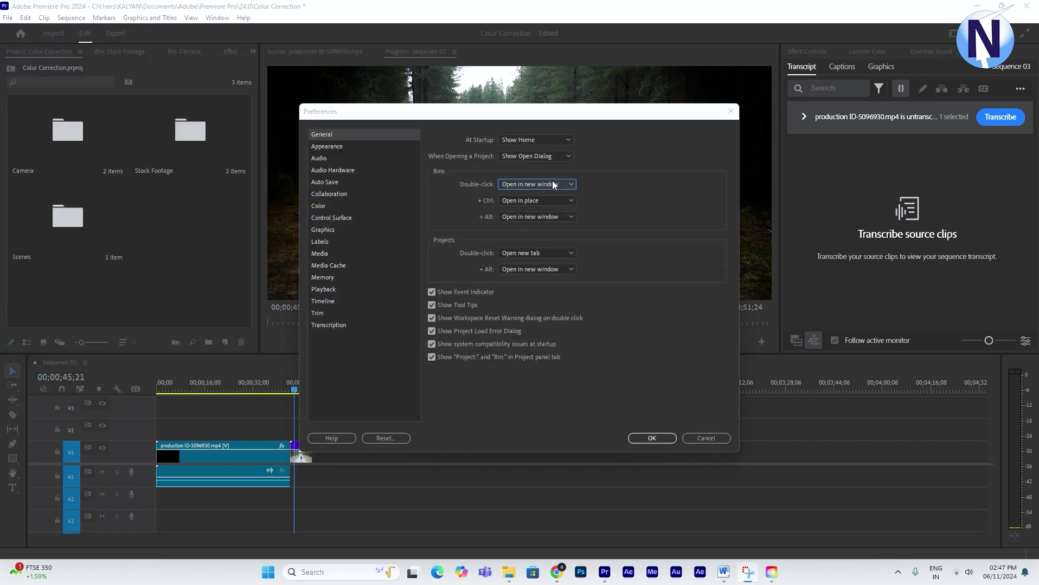
left_click(528, 216)
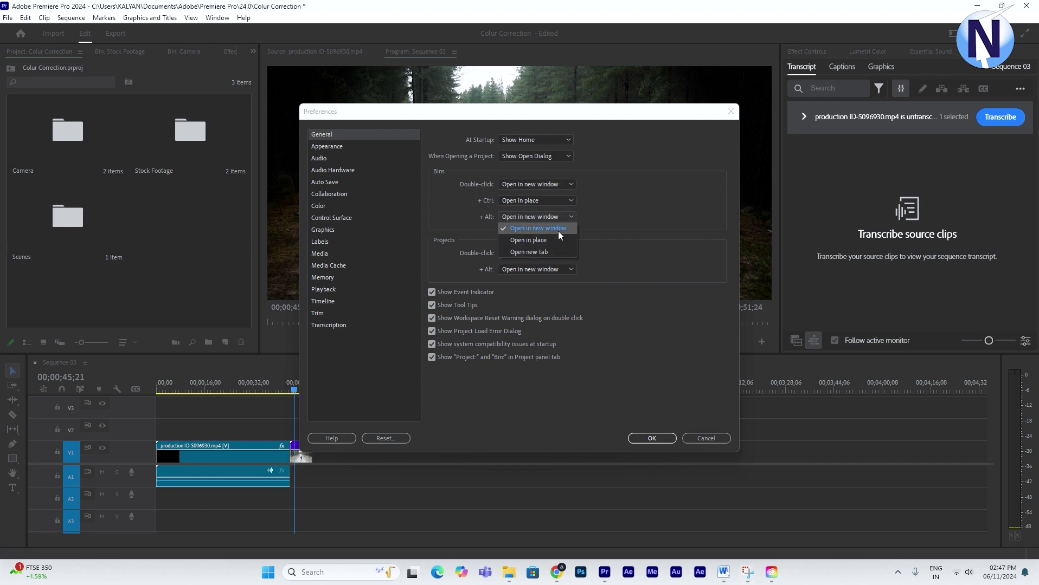
left_click(560, 230)
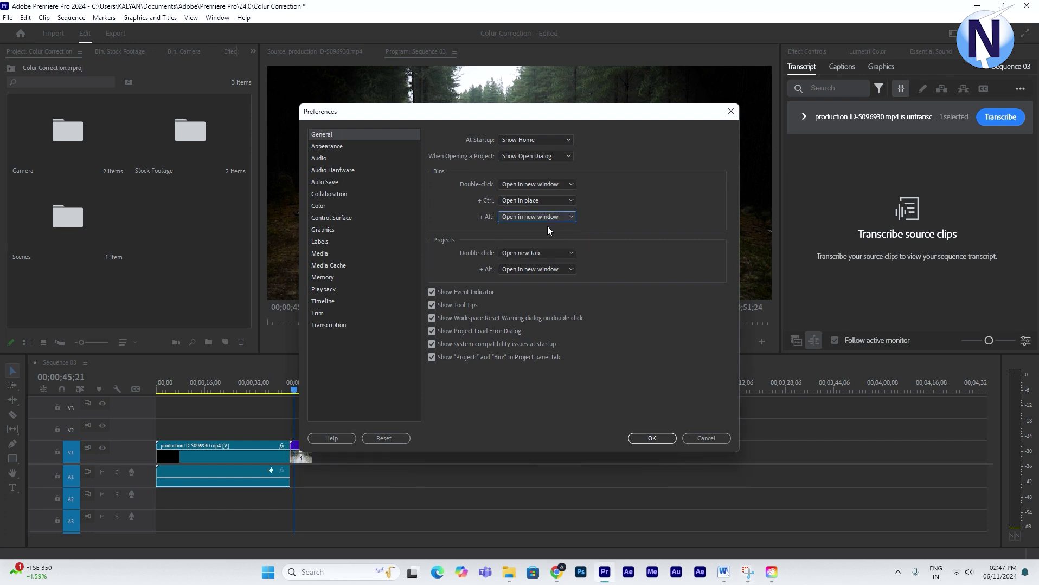
Step: Set the bins' Ctrl behaviour to Open in new window and apply the preferences
left_click(523, 197)
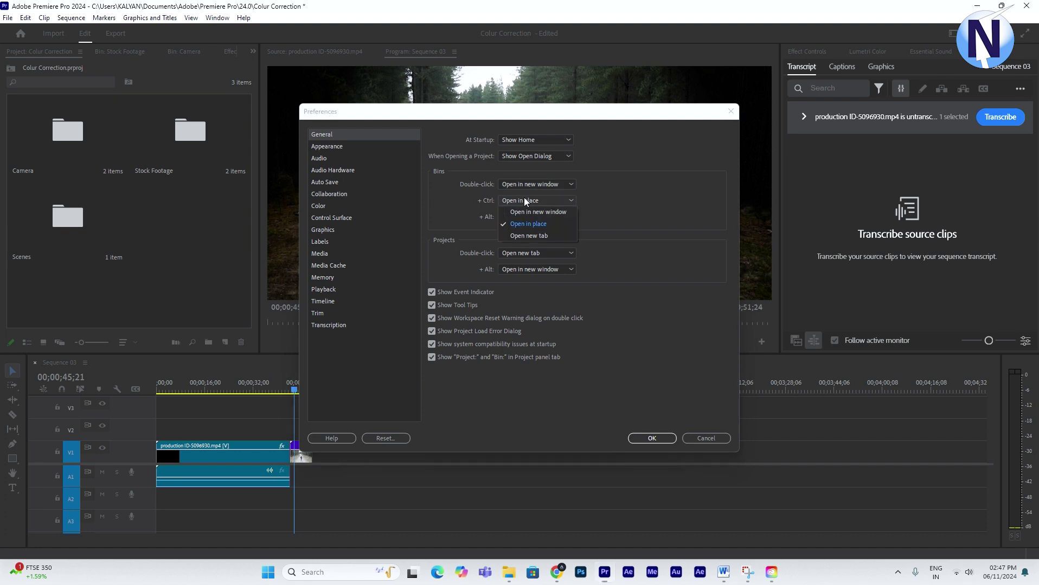
left_click(523, 197)
left_click(524, 197)
left_click(530, 207)
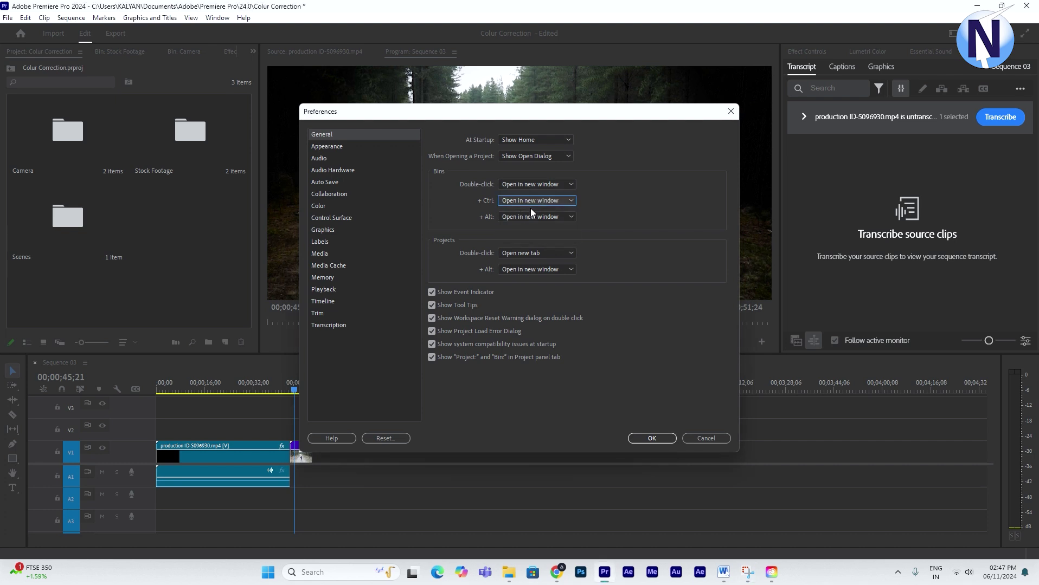
left_click(654, 437)
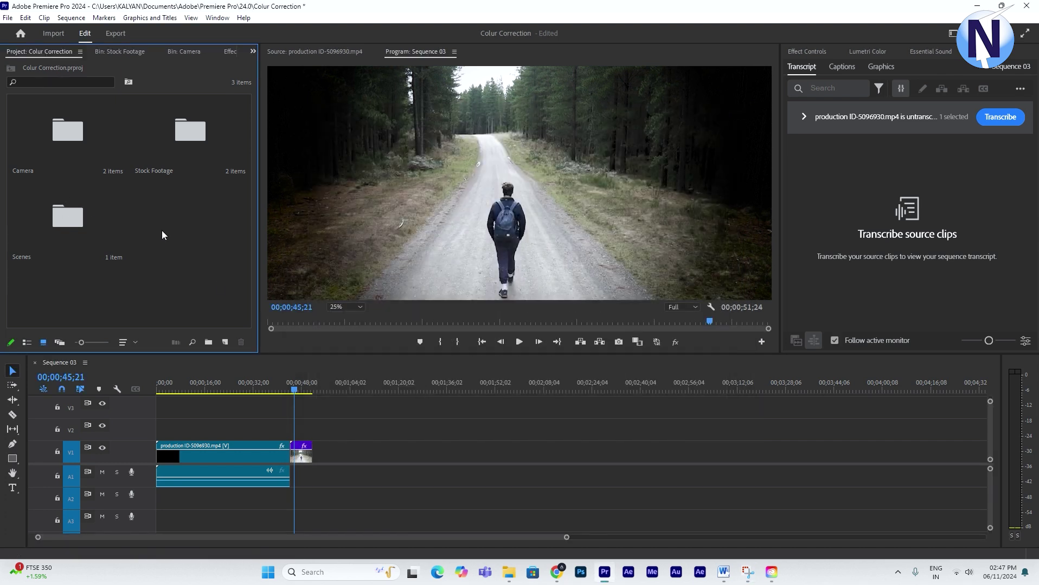
Step: Open the Scenes bin in its own window, move that window over the Program monitor, and close it
left_click(38, 120)
double_click(78, 225)
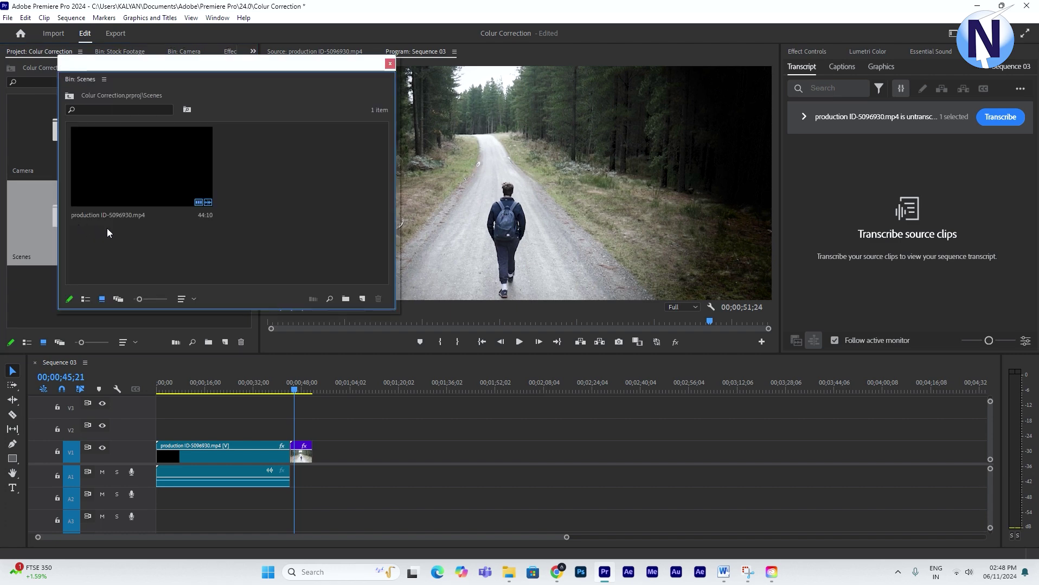
left_click_drag(323, 58, 596, 78)
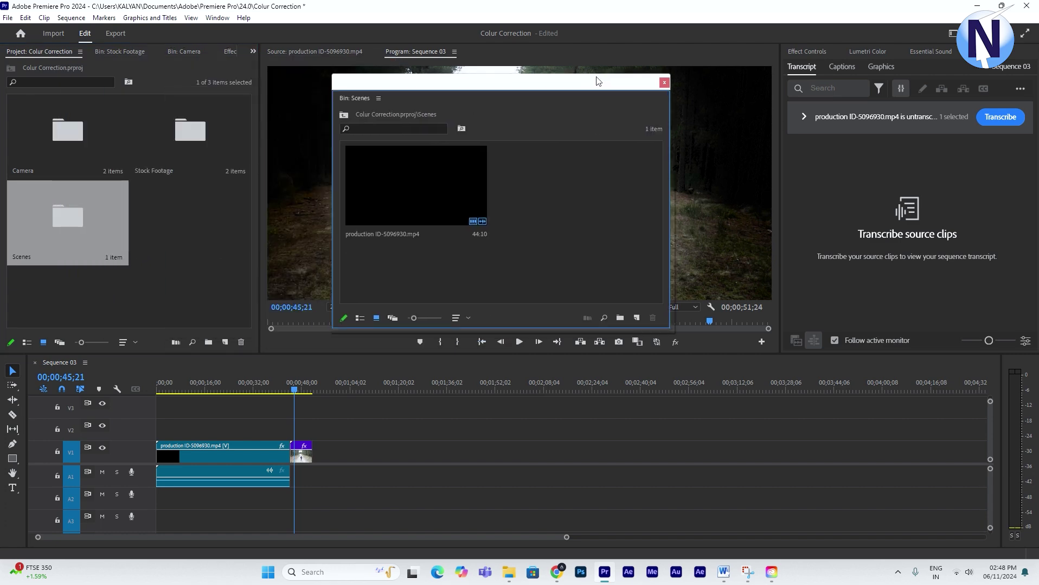
left_click(664, 83)
Step: Check how the Camera, Scenes and Stock Footage bins open, returning to the project's top level
double_click(84, 133)
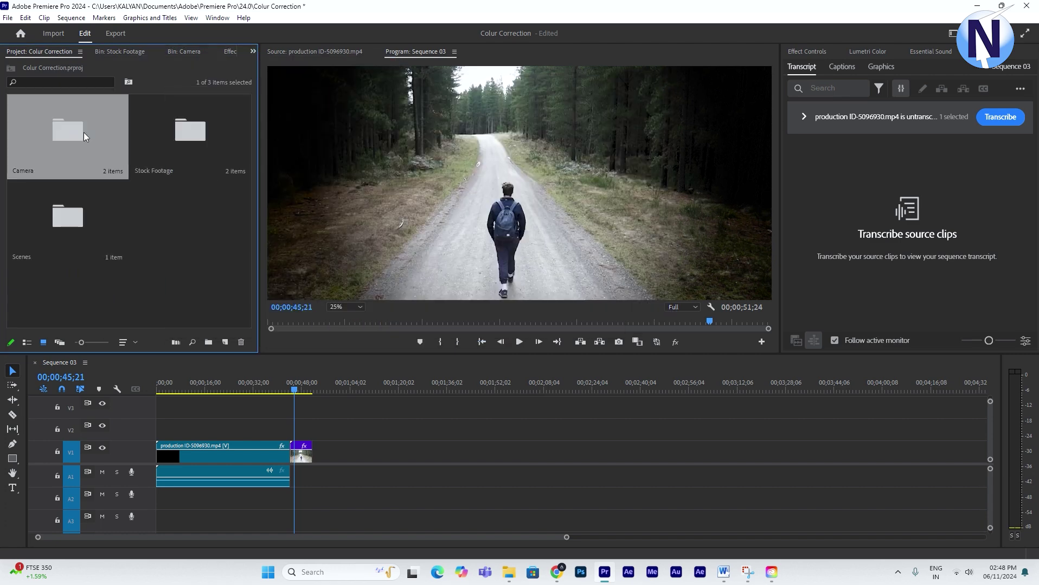
left_click(10, 67)
double_click(93, 230)
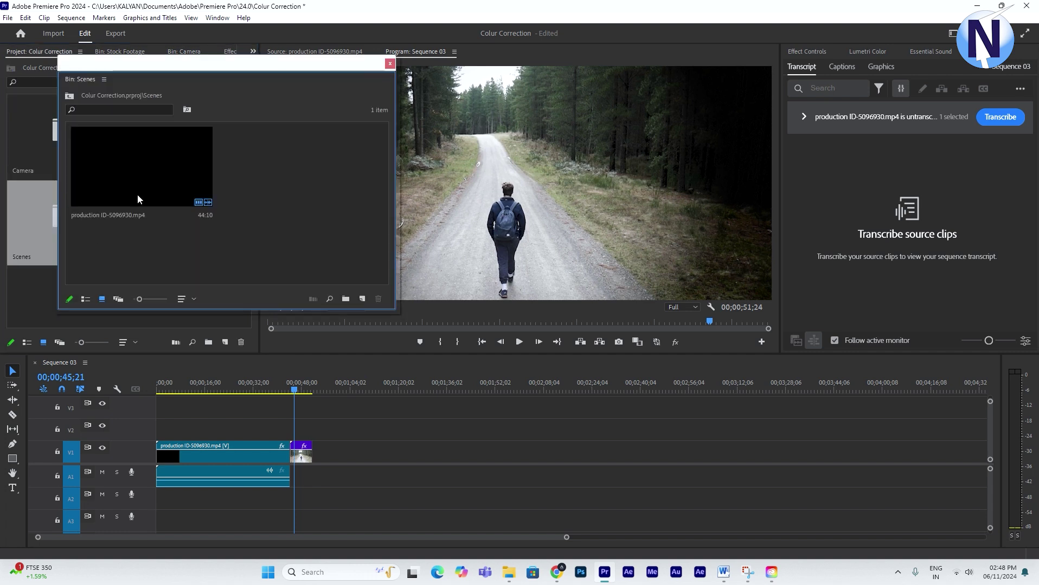
left_click(390, 66)
double_click(181, 185)
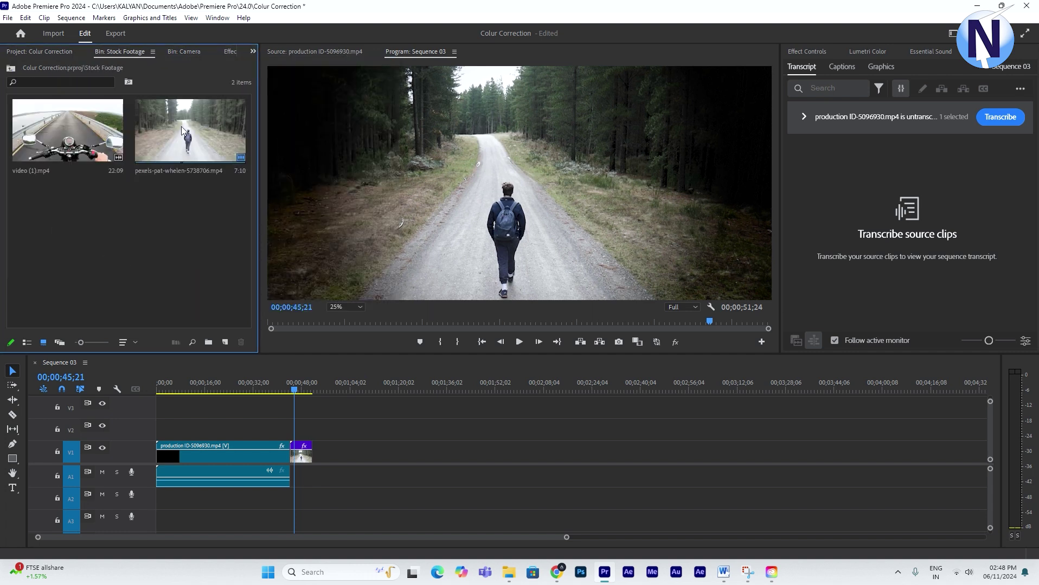
left_click(10, 68)
left_click(202, 256)
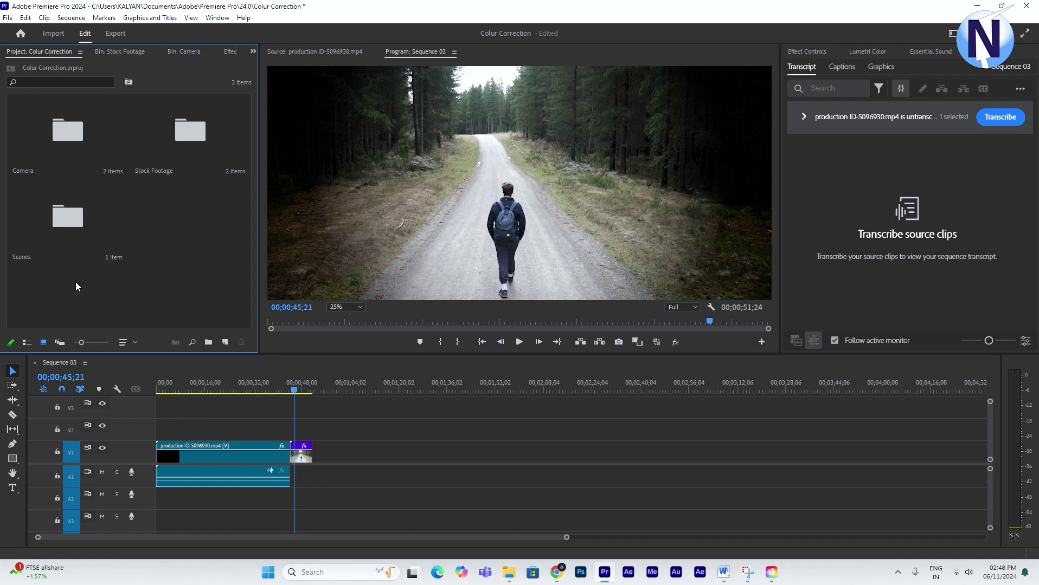
Step: Open the Stock Footage bin and display its clips in Freeform View
left_click(60, 343)
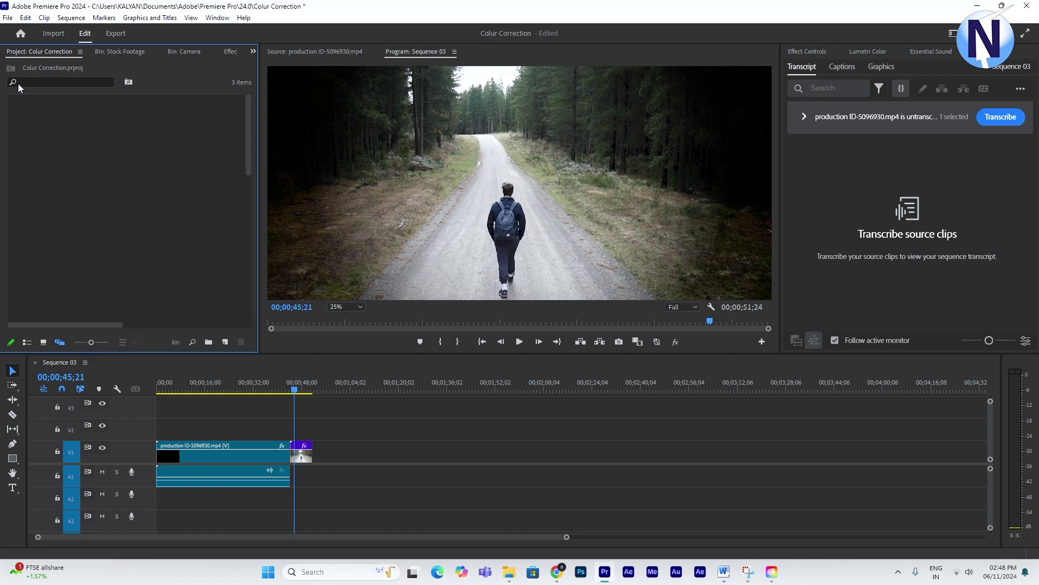
left_click(43, 343)
double_click(178, 159)
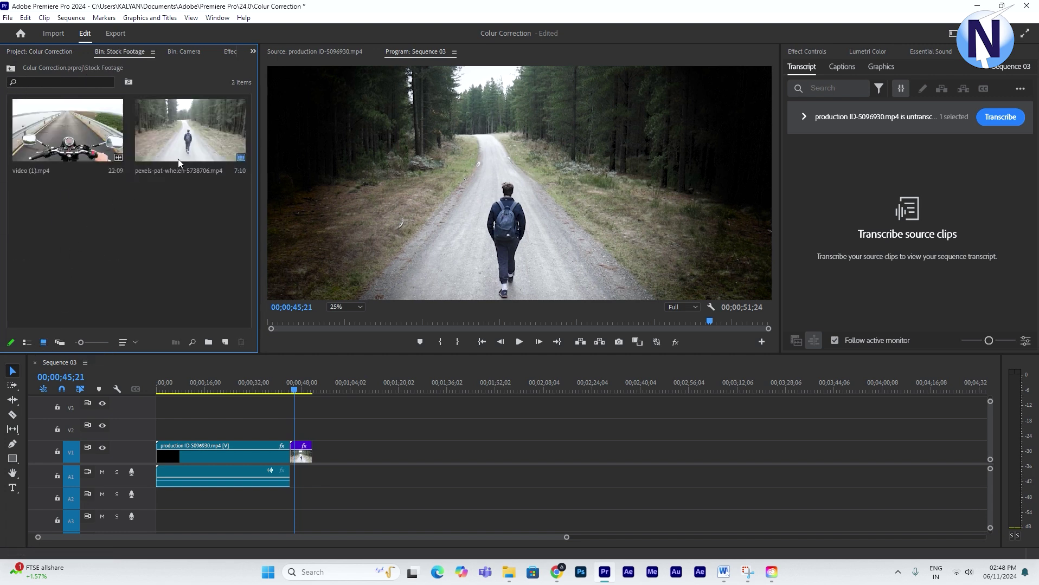
left_click(59, 343)
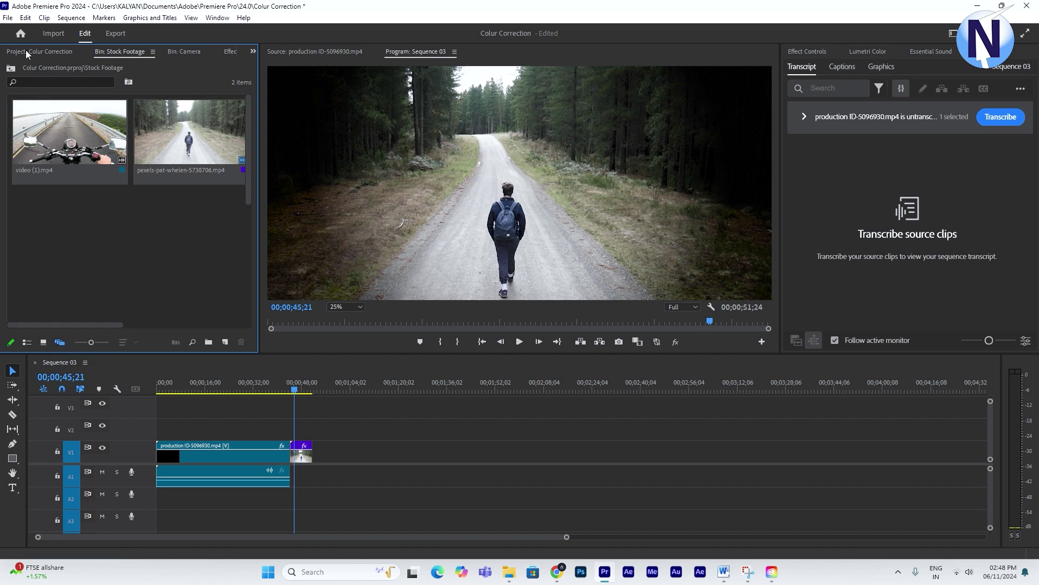
Step: Rearrange the Stock Footage clips freely, ending with video (1).mp4 first and pexels-pat-whelen-5738706.mp4 beside it
left_click_drag(184, 141, 71, 238)
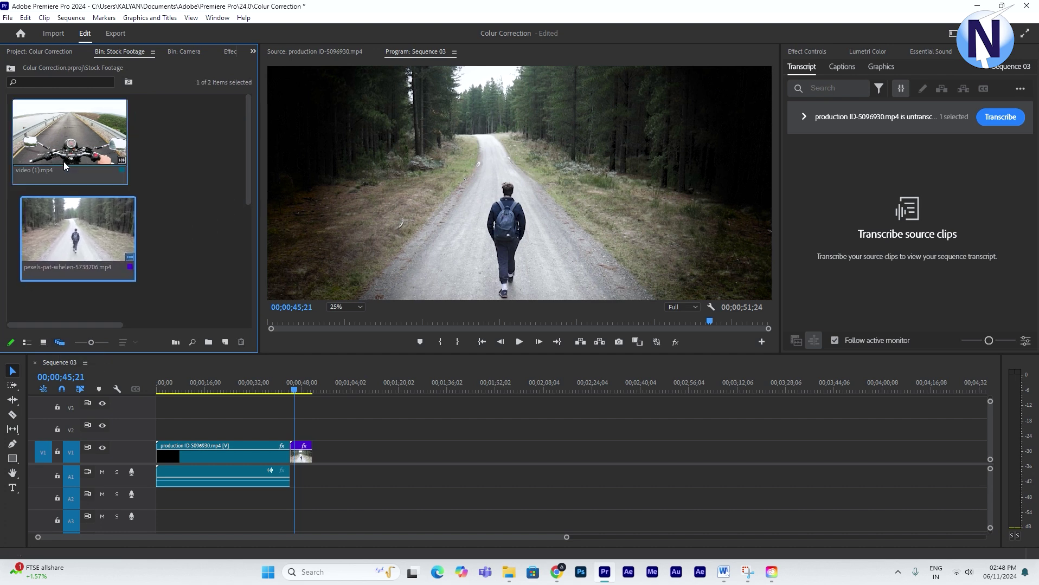
left_click_drag(72, 153, 171, 169)
left_click_drag(113, 247, 99, 148)
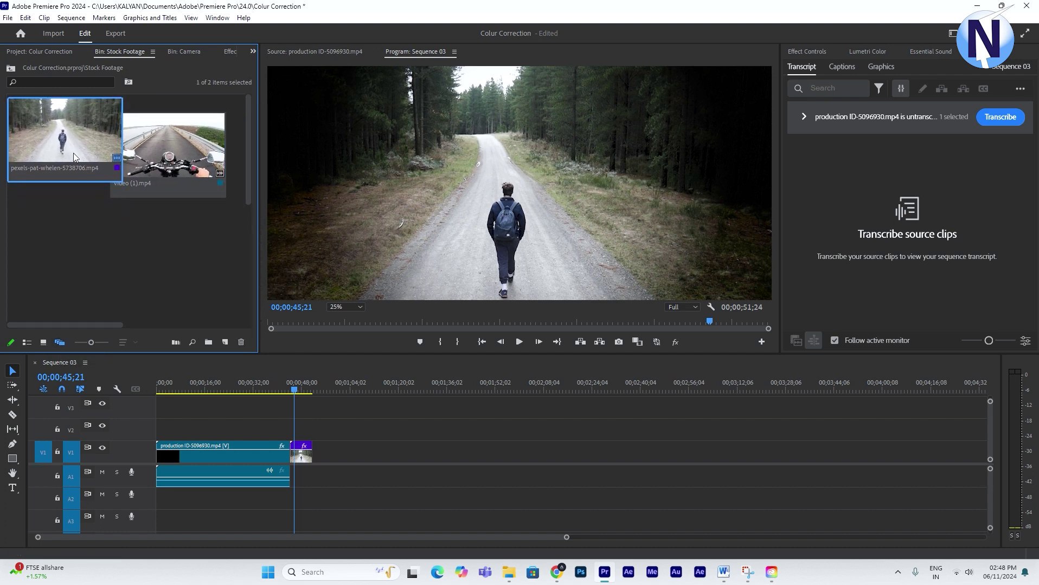
left_click_drag(169, 171, 147, 196)
left_click_drag(49, 139, 149, 217)
left_click_drag(125, 163, 49, 117)
left_click_drag(161, 229, 212, 136)
Step: Load the pexels-pat-whelen-5738706.mp4 clip from the Stock Footage bin into the Source monitor
left_click(101, 176)
left_click(105, 236)
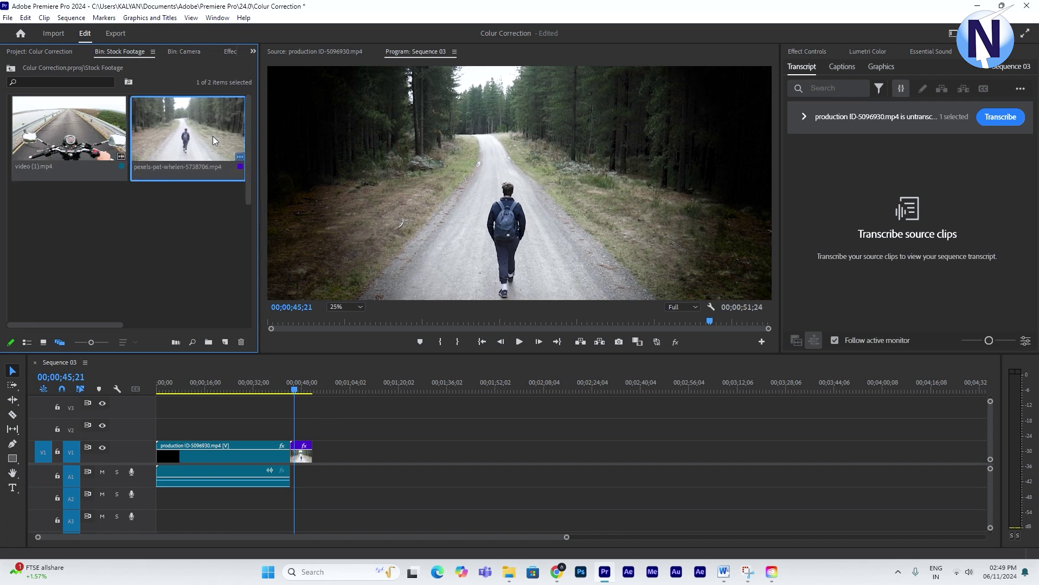
double_click(165, 159)
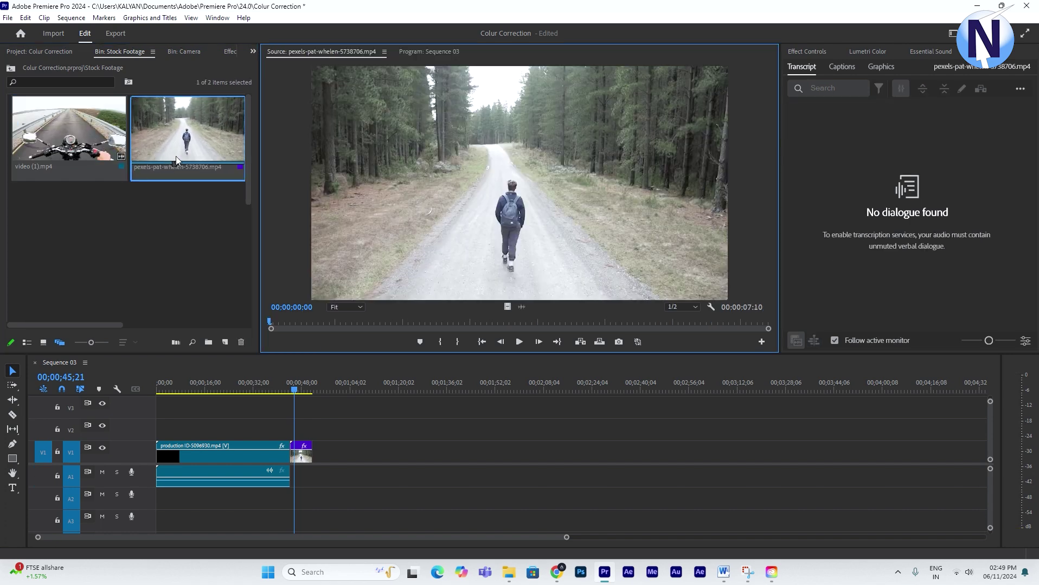
Step: Mark In and Out points on the pexels-pat-whelen-5738706.mp4 thumbnail in the Stock Footage bin, giving a range of 00:00:01:13
left_click(169, 164)
key("i")
key("o")
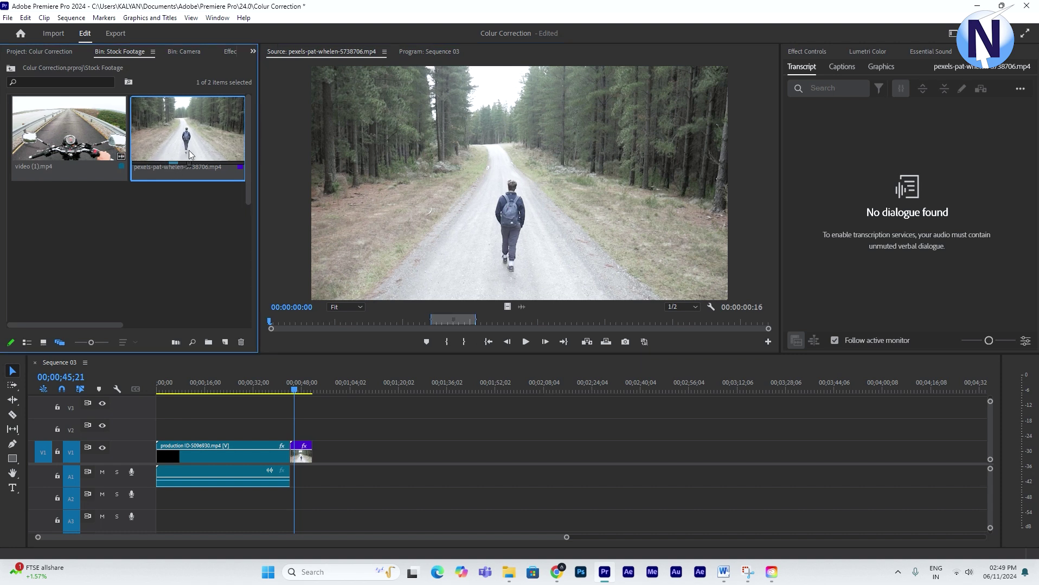
key("o")
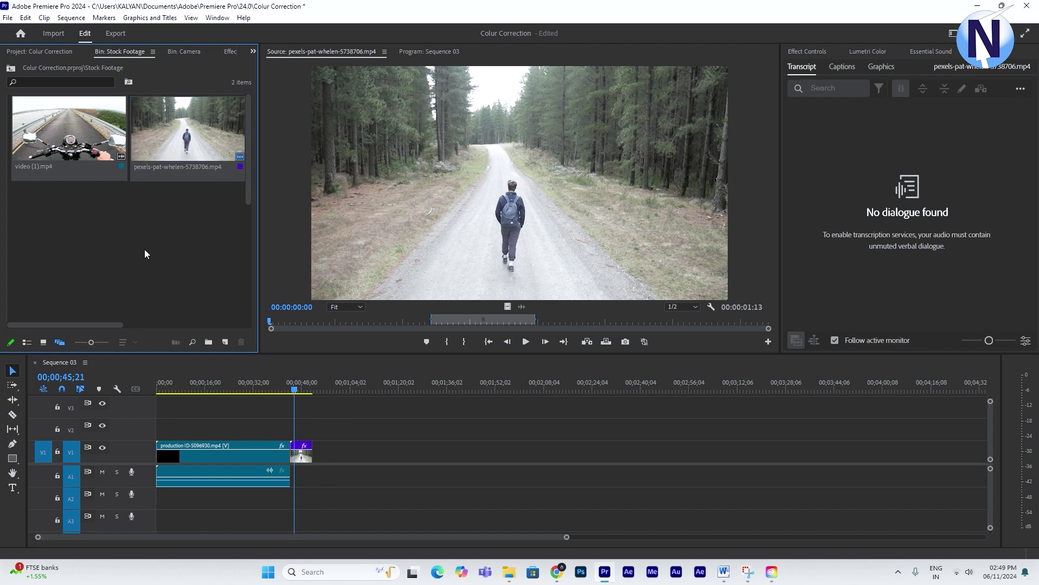
Step: Import the pexels-cottonbro-7181937 and production ID-4471213 videos from Downloads into the Stock Footage bin
double_click(104, 288)
left_click(577, 432)
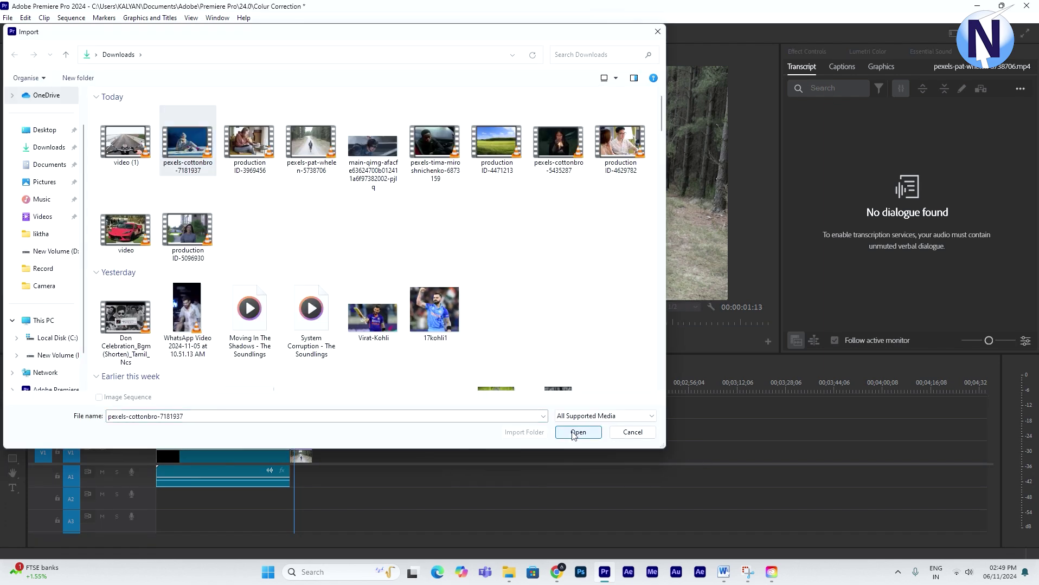
left_click_drag(153, 241, 104, 229)
left_click(186, 270)
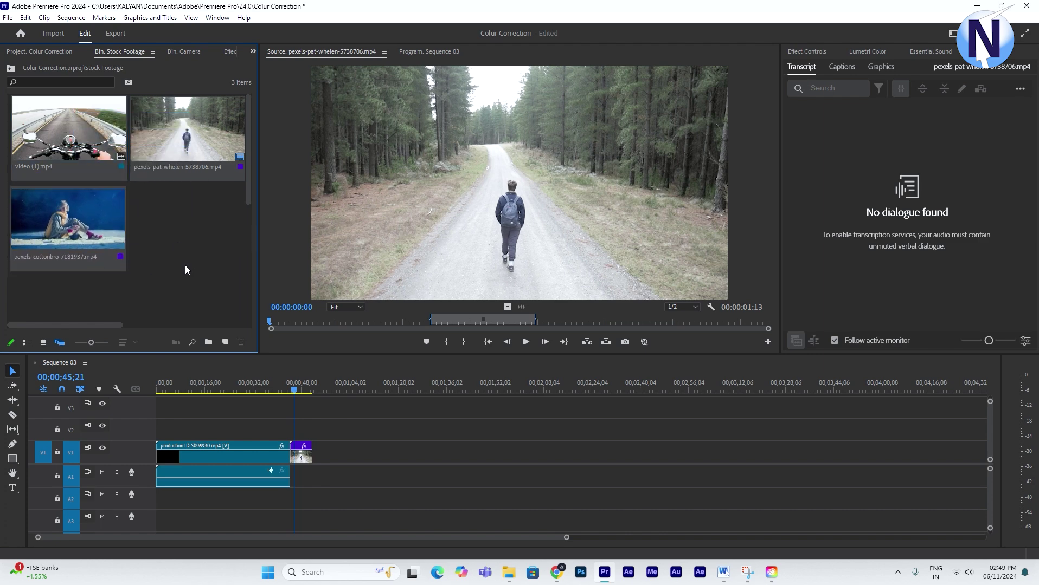
double_click(222, 246)
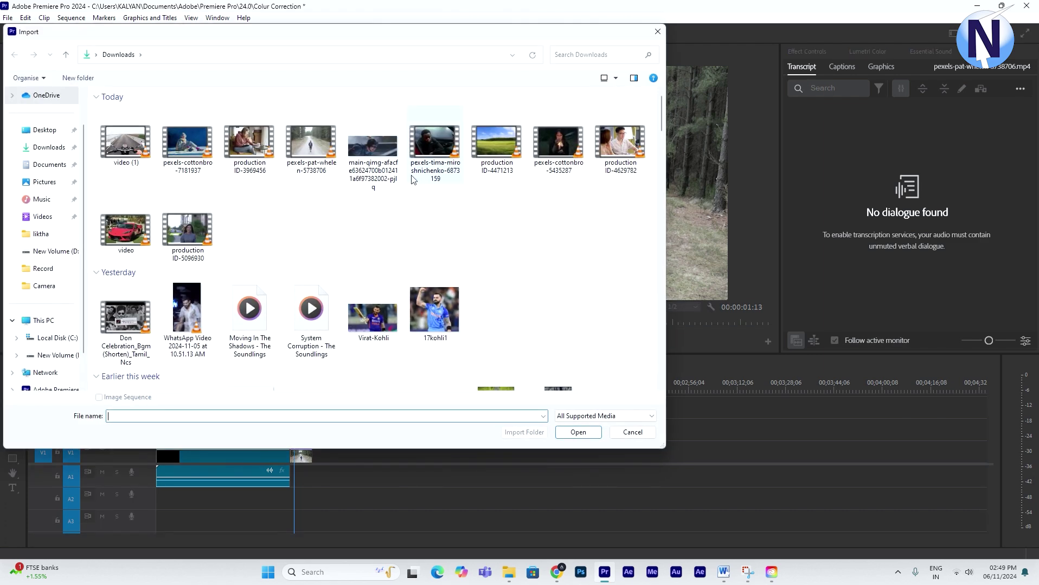
left_click(494, 143)
left_click(576, 433)
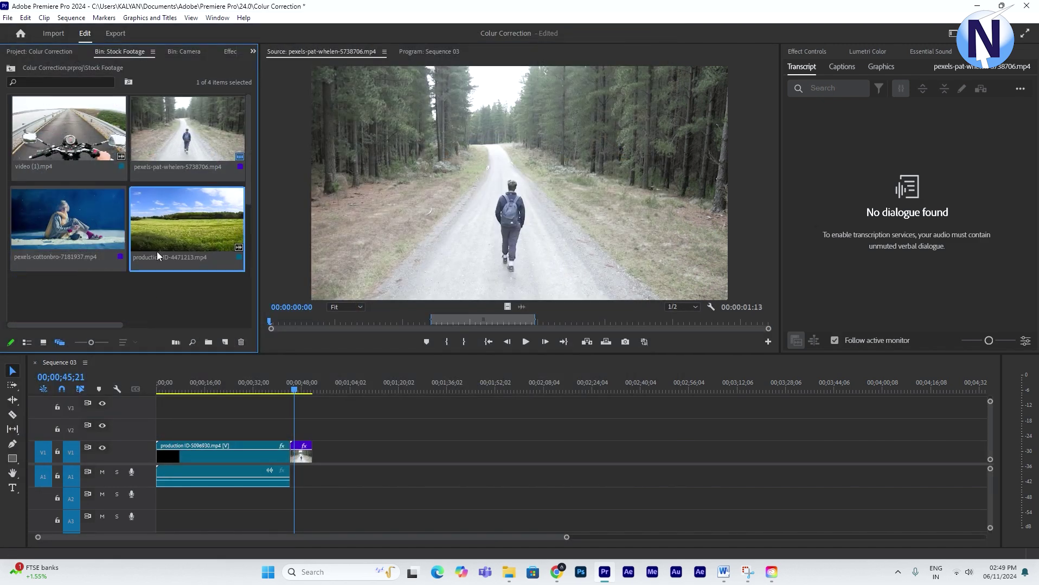
Step: Rearrange the freeform clips so the forest road and field clips overlap diagonally, with pexels-cottonbro-7181937.mp4 placed separately below them
left_click_drag(158, 147, 150, 198)
left_click_drag(76, 247, 203, 263)
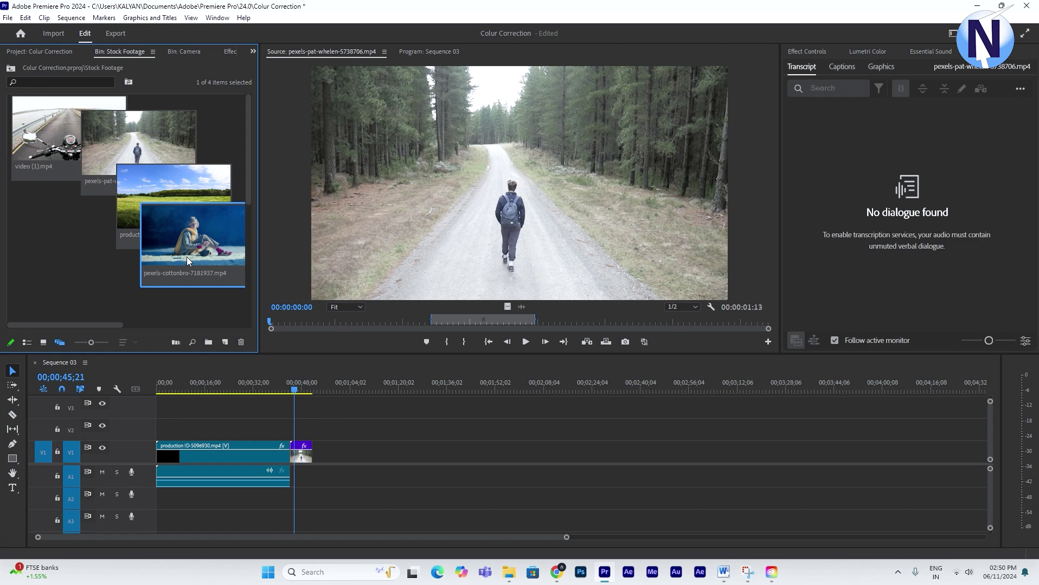
left_click_drag(185, 258, 85, 307)
Step: Load production ID-4471213.mp4 into the Source monitor and switch back to the Program monitor of Sequence 03
left_click(164, 211)
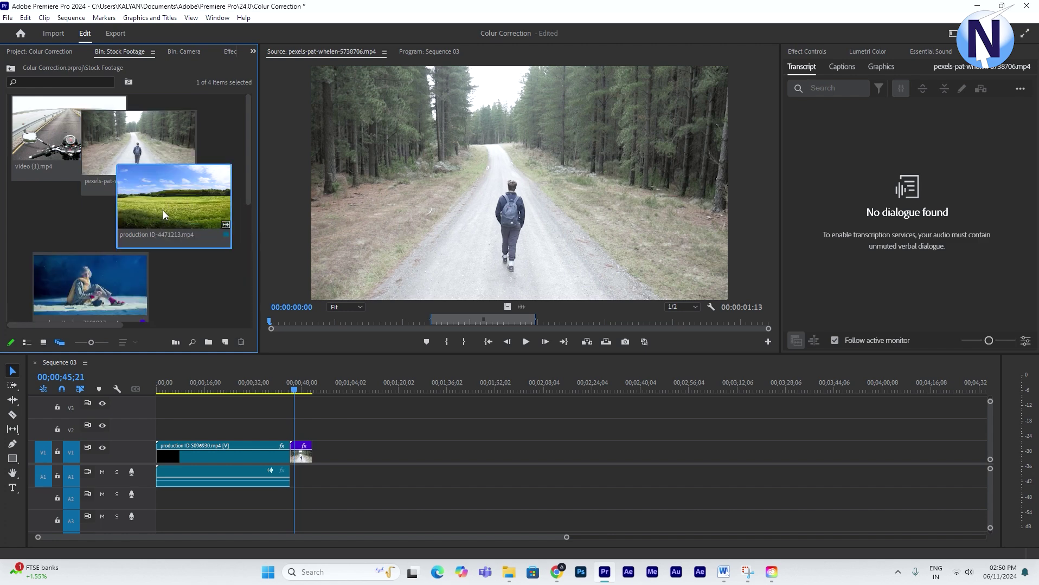
double_click(167, 219)
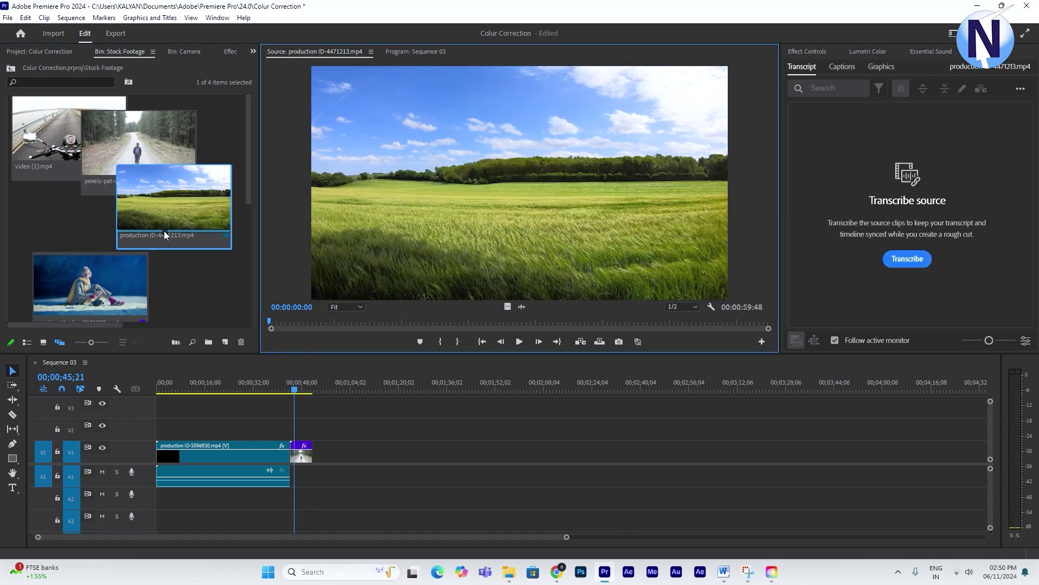
left_click(410, 52)
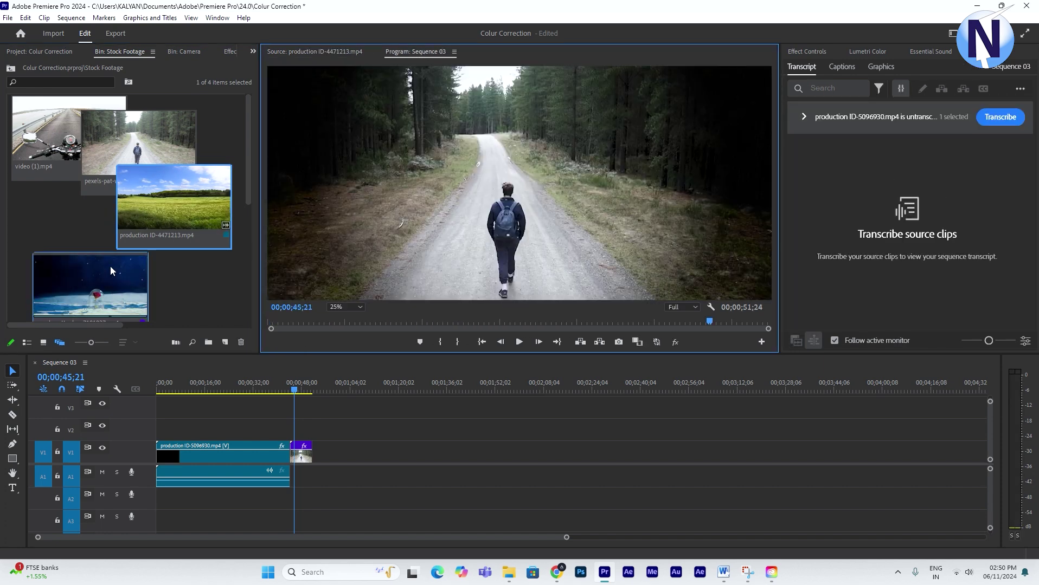
Step: Add production ID-4471213.mp4 to tracks V1 and A1 after a gap behind the existing clips, and preview it at 00;01;09;24
left_click(162, 230)
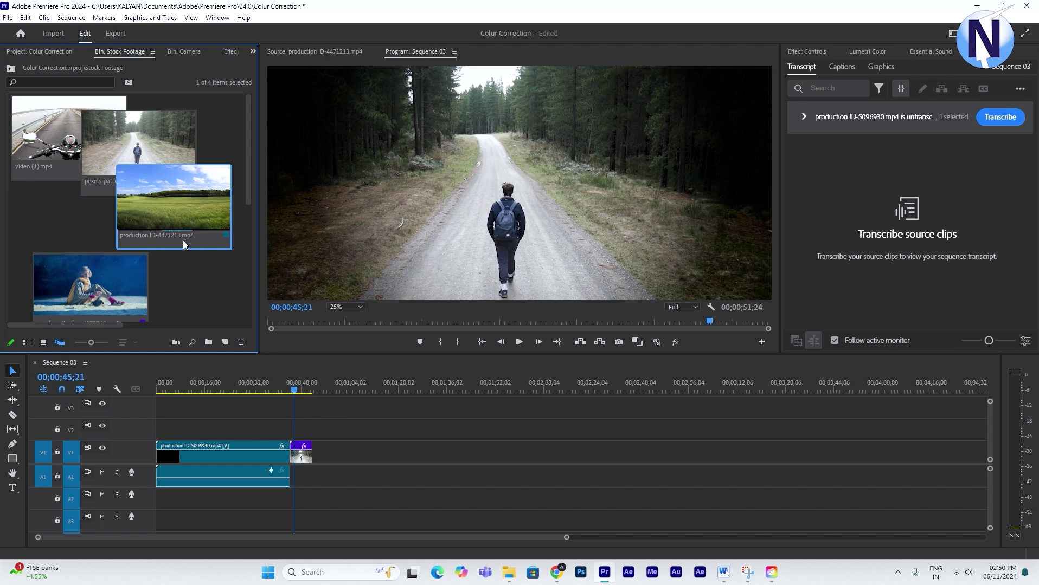
left_click_drag(174, 232, 341, 445)
left_click_drag(366, 390, 367, 452)
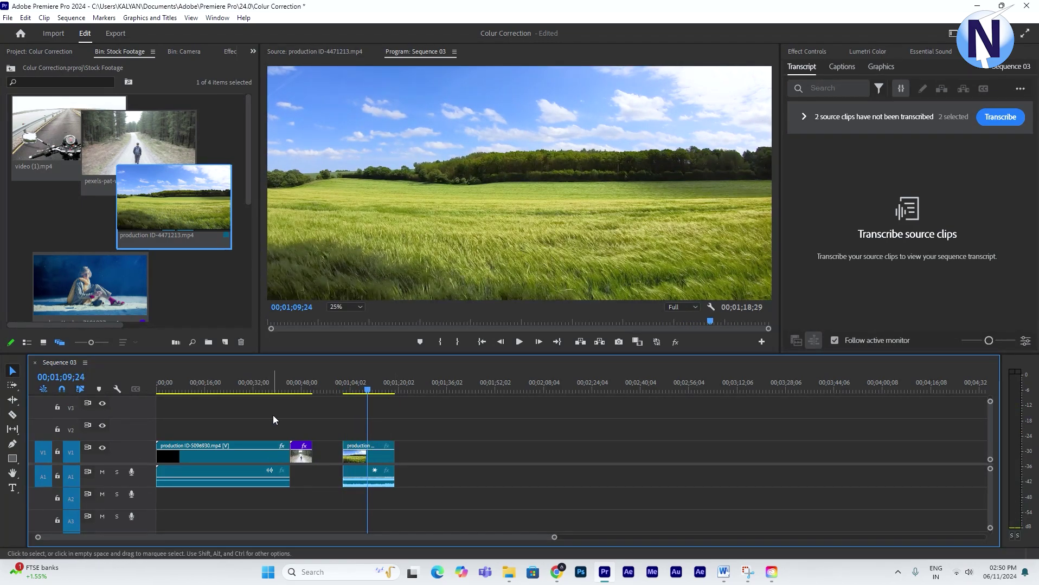
Step: Display the Stock Footage bin in Icon View, and scrub through and select the production ID-4471213.mp4 clip in Sequence 03
left_click(198, 280)
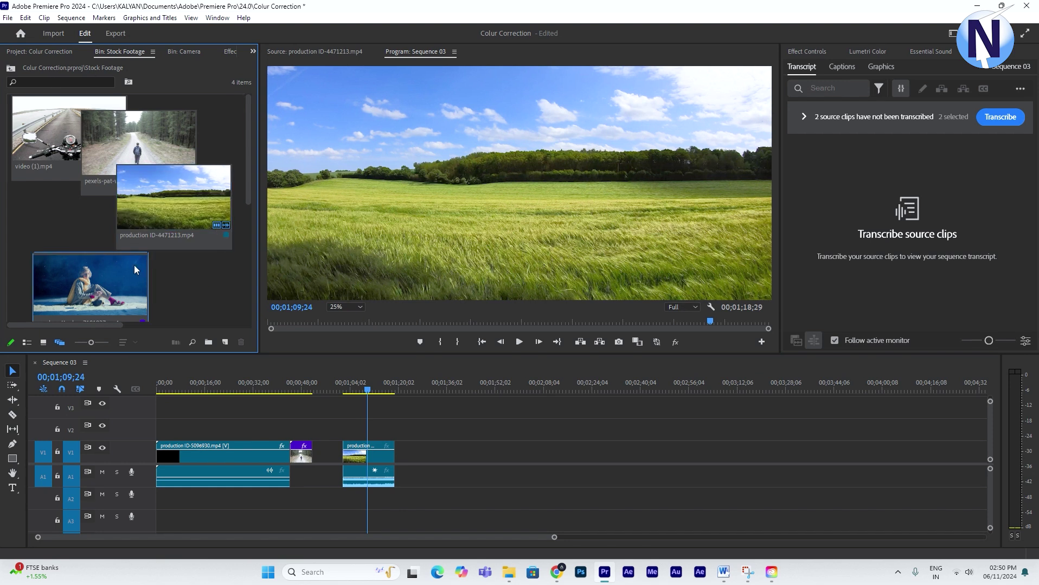
left_click(43, 343)
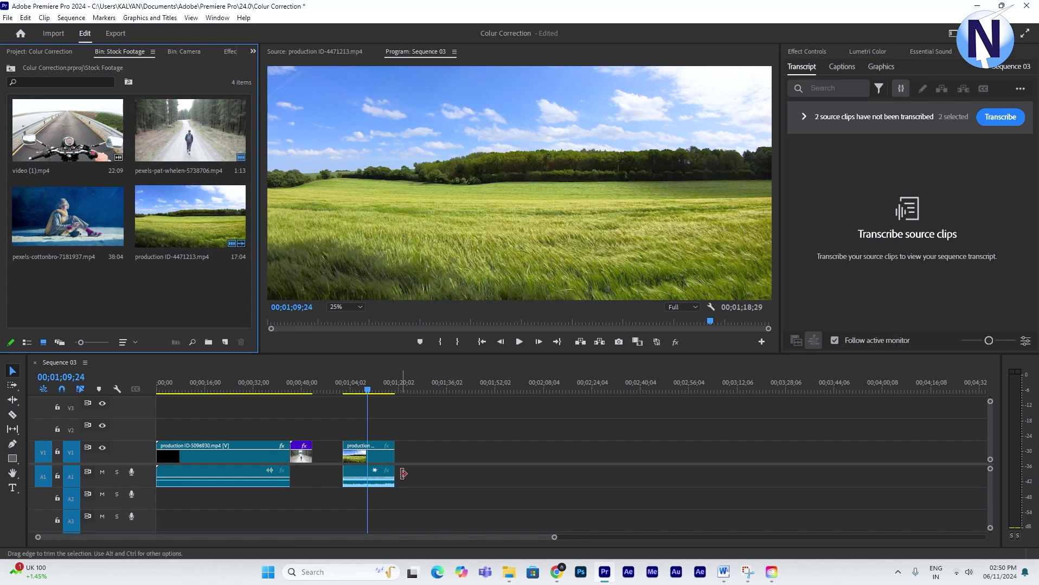
left_click(446, 431)
left_click(382, 388)
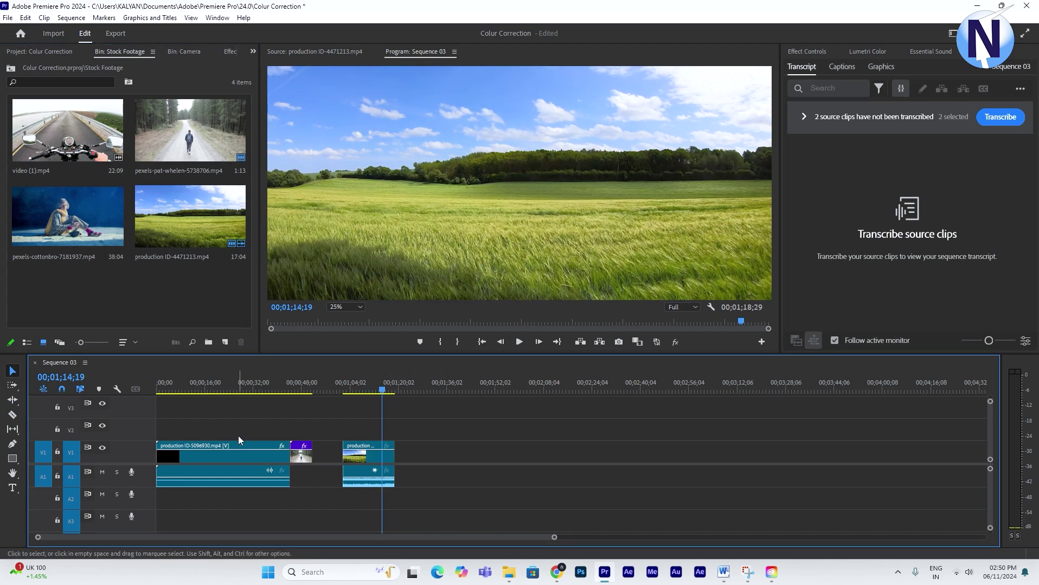
left_click_drag(338, 388, 374, 418)
left_click(360, 478)
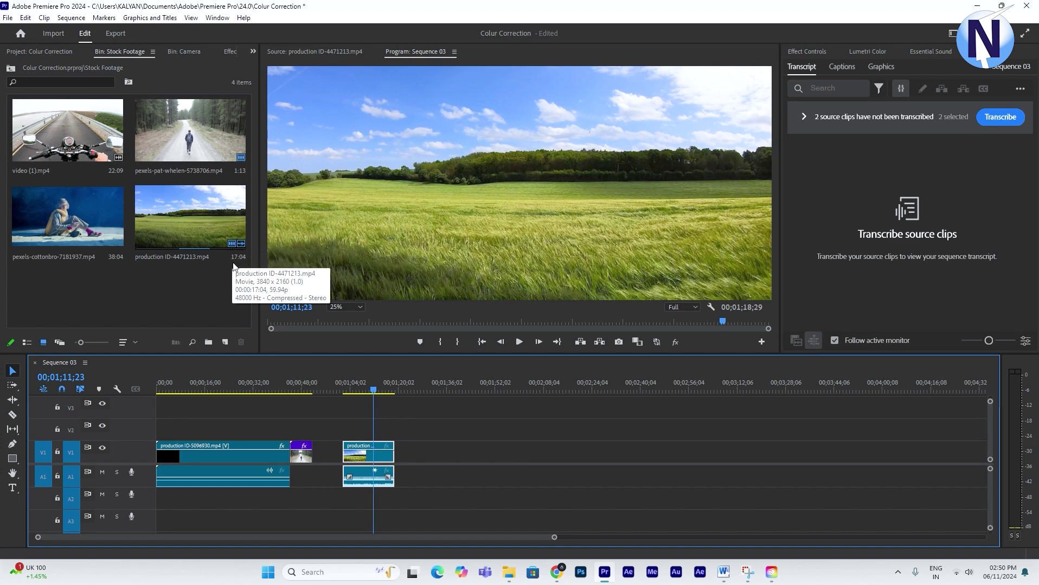
Step: Add pexels-cottonbro-7181937.mp4 to track V1 after a gap behind the field clip, and preview it at 00;01;49;07
left_click(101, 268)
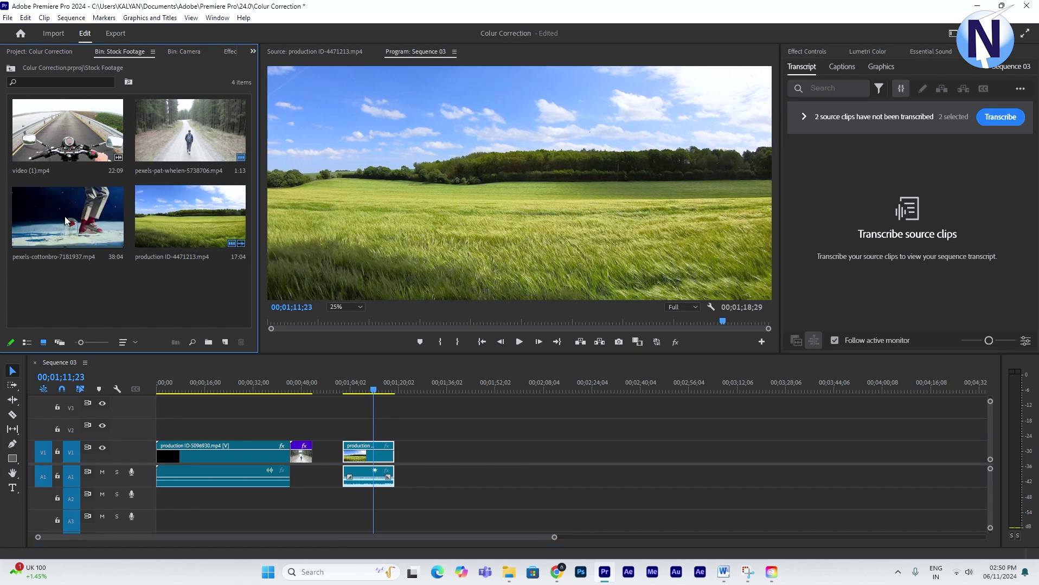
left_click_drag(64, 217, 448, 433)
left_click(487, 385)
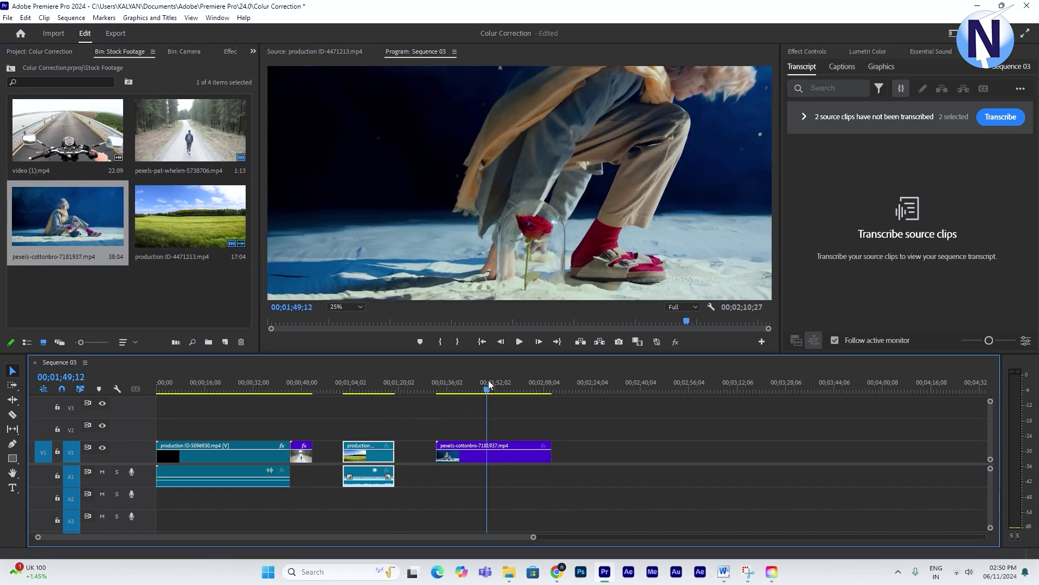
left_click_drag(488, 385, 487, 385)
left_click(493, 456)
left_click(116, 283)
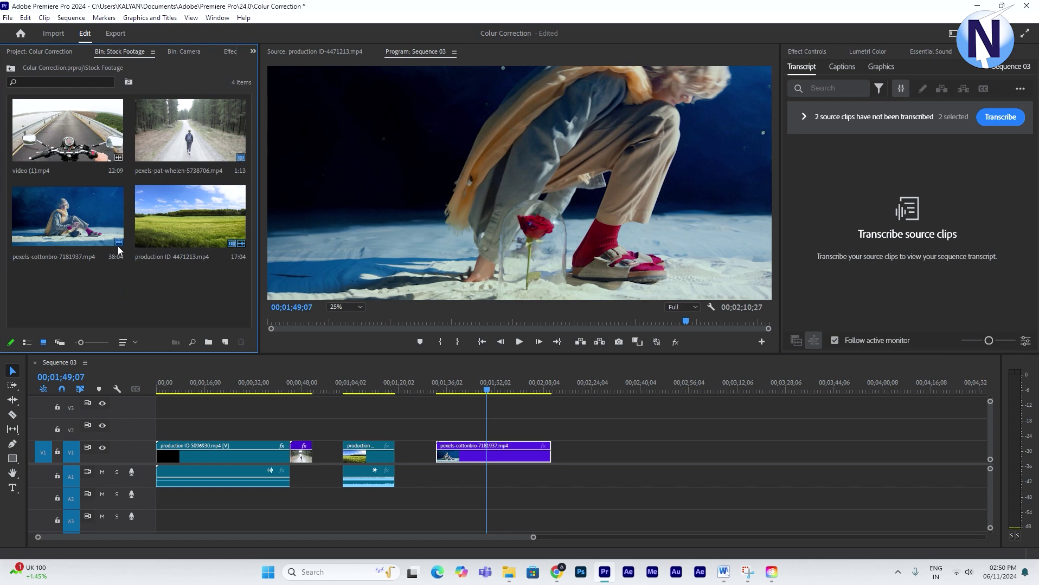
Step: Add video (1).mp4 to tracks V1 and A1 after the pexels-cottonbro-7181937.mp4 clip and preview it at 00;02;26;12
left_click(80, 145)
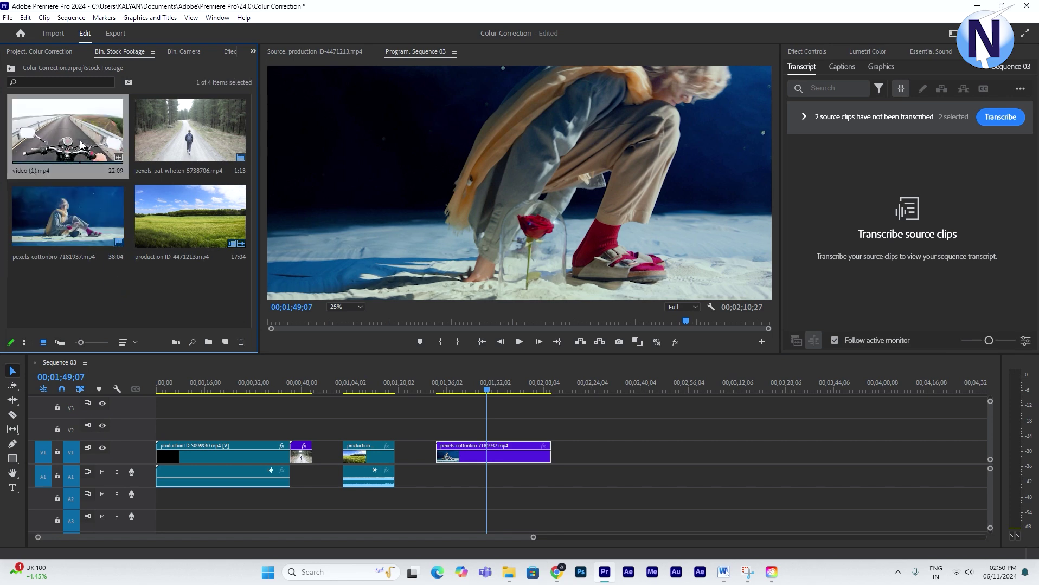
double_click(80, 145)
left_click_drag(81, 145, 577, 450)
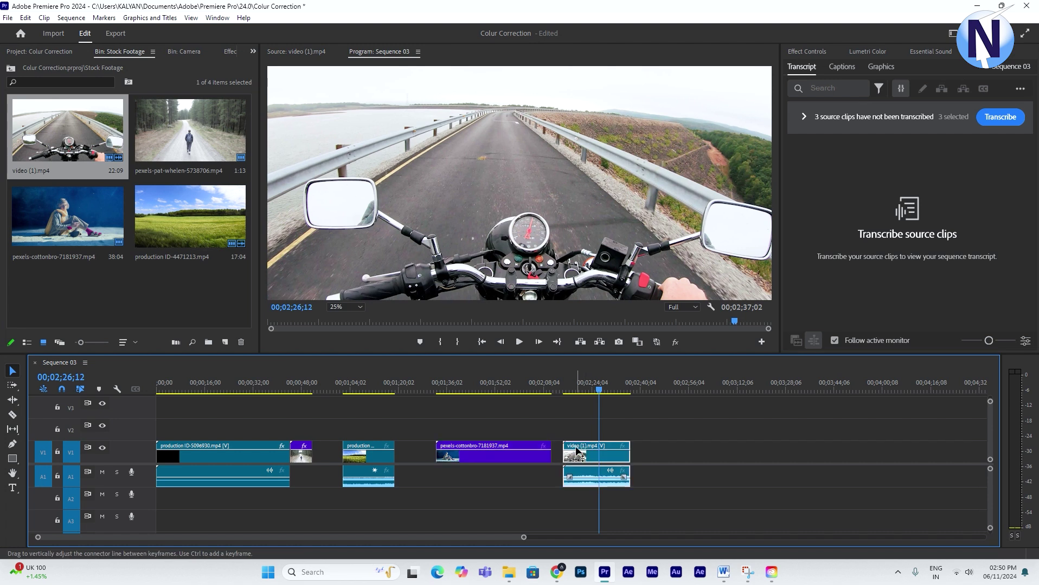
left_click(105, 270)
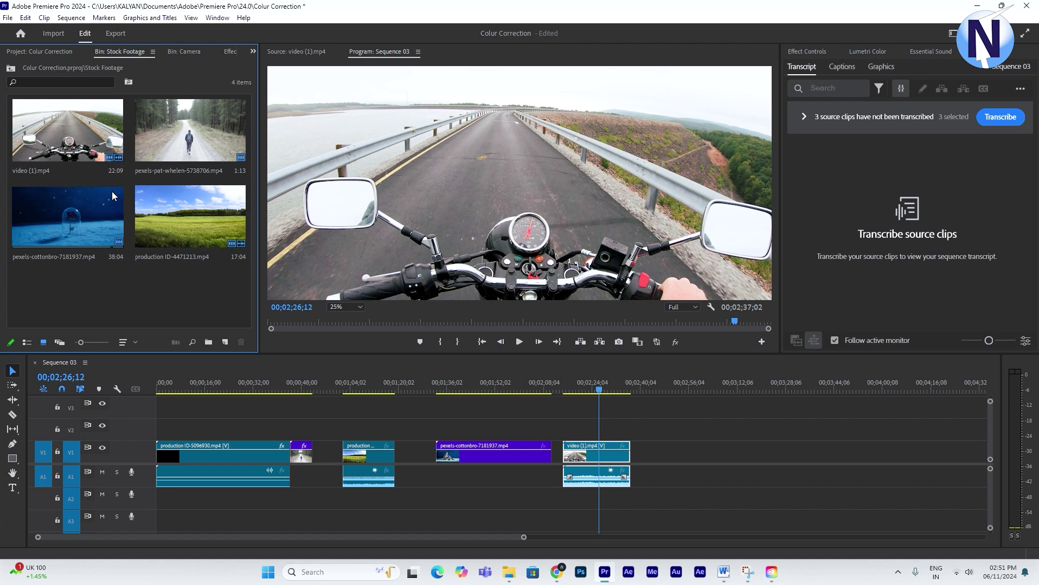
Step: Delete the video (1).mp4 clip with its audio from Sequence 03
left_click(597, 485)
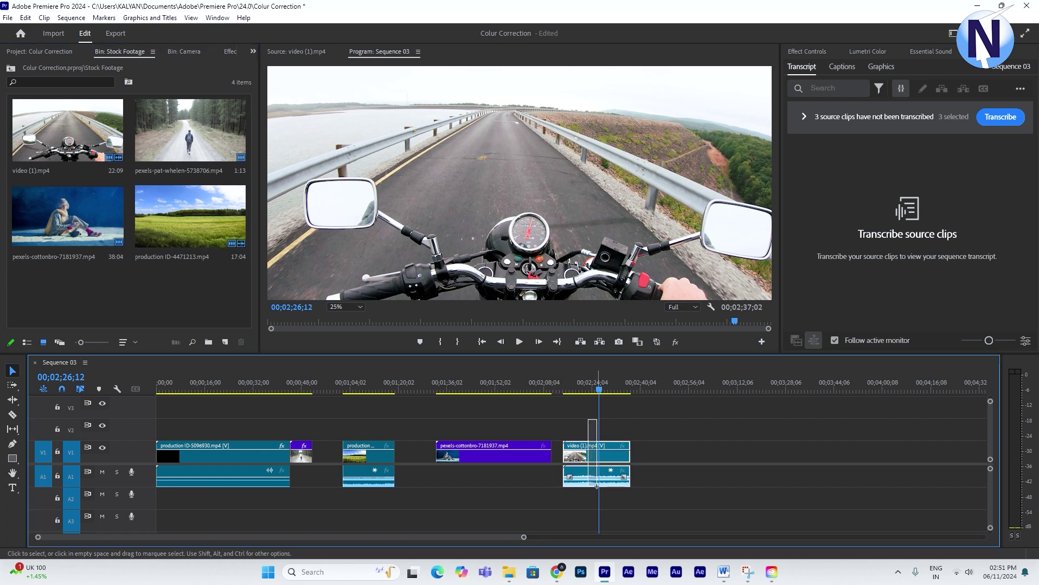
key("Delete")
left_click(169, 299)
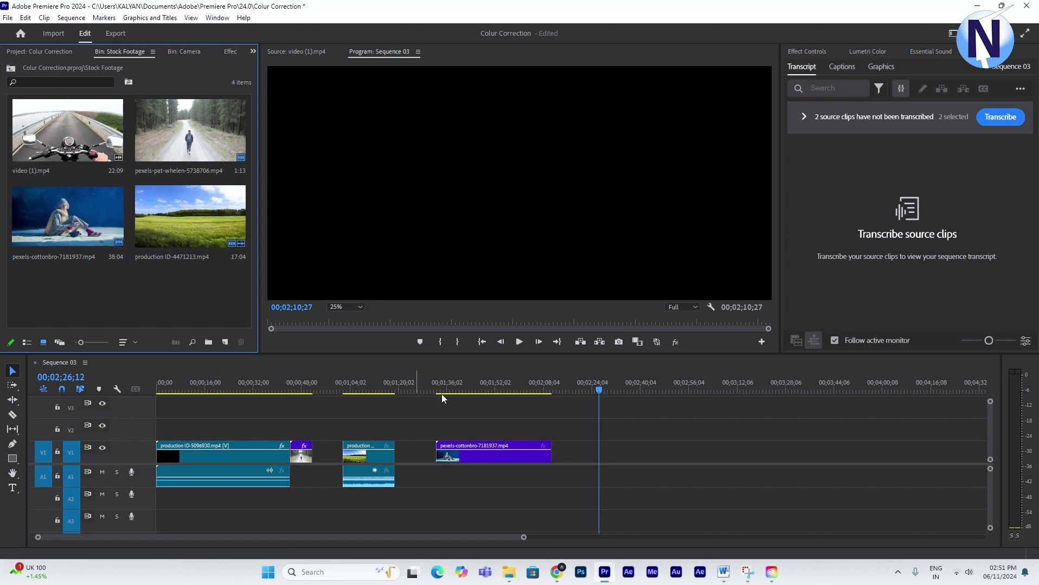
Step: Shift the production ID-4471213.mp4 and pexels-cottonbro-7181937.mp4 clips earlier in Sequence 03, narrowing the gaps between clips
left_click_drag(413, 412, 409, 455)
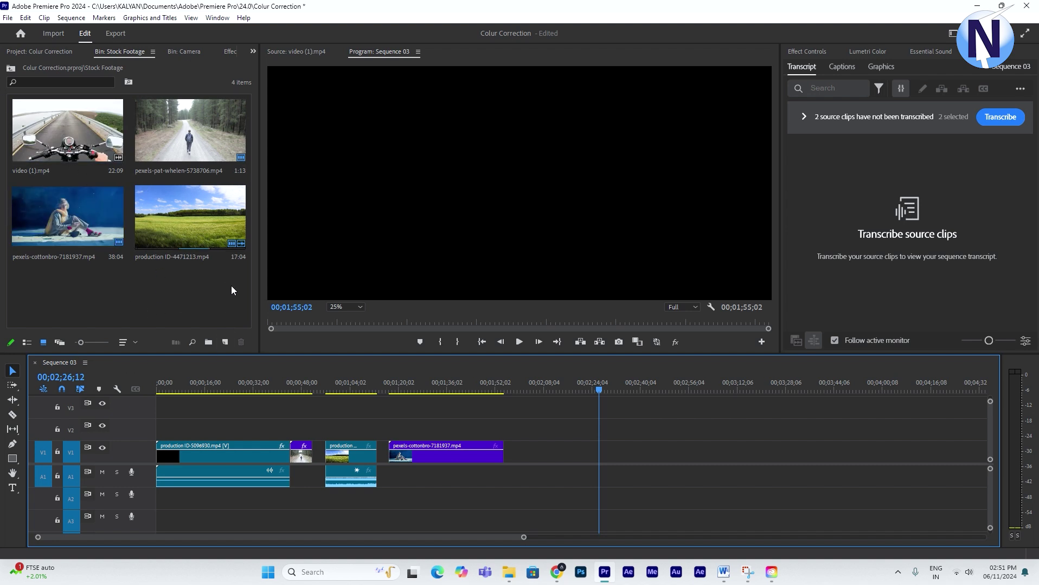
left_click(175, 303)
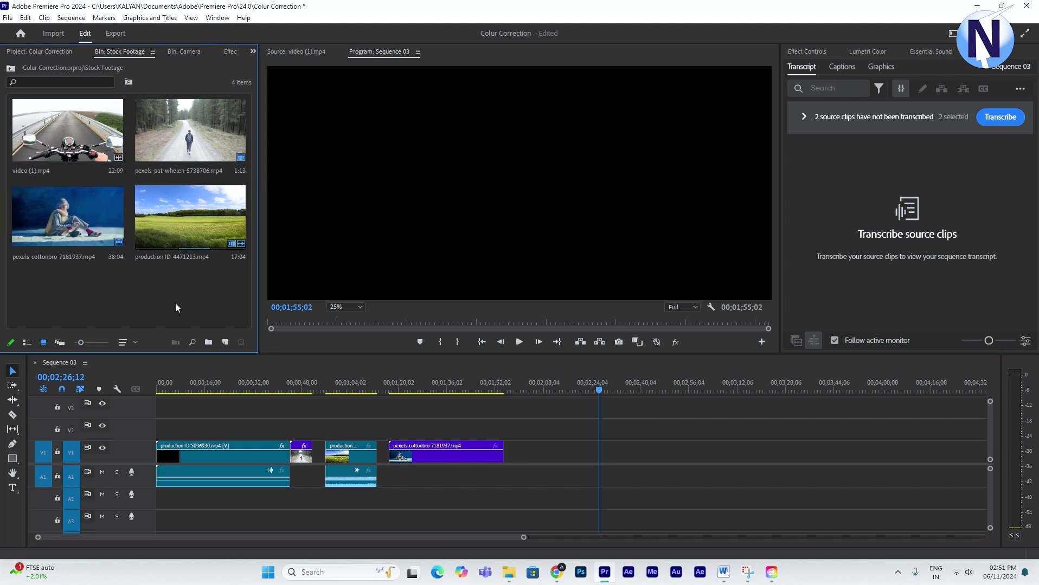
Step: Load pexels-cottonbro-7181937.mp4 into the Source monitor and sort the Stock Footage bin's clips by Name
left_click(123, 344)
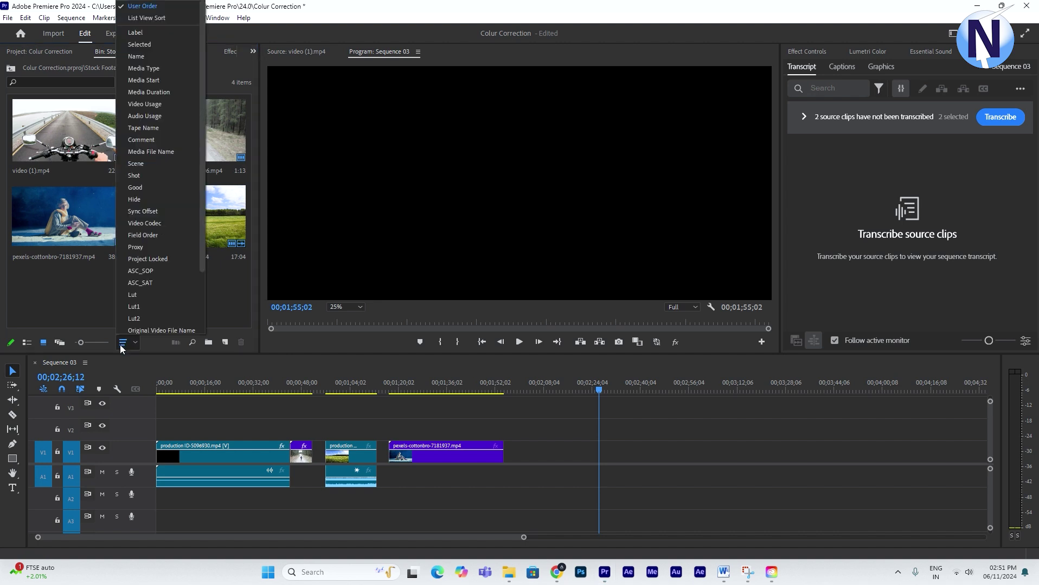
left_click(67, 300)
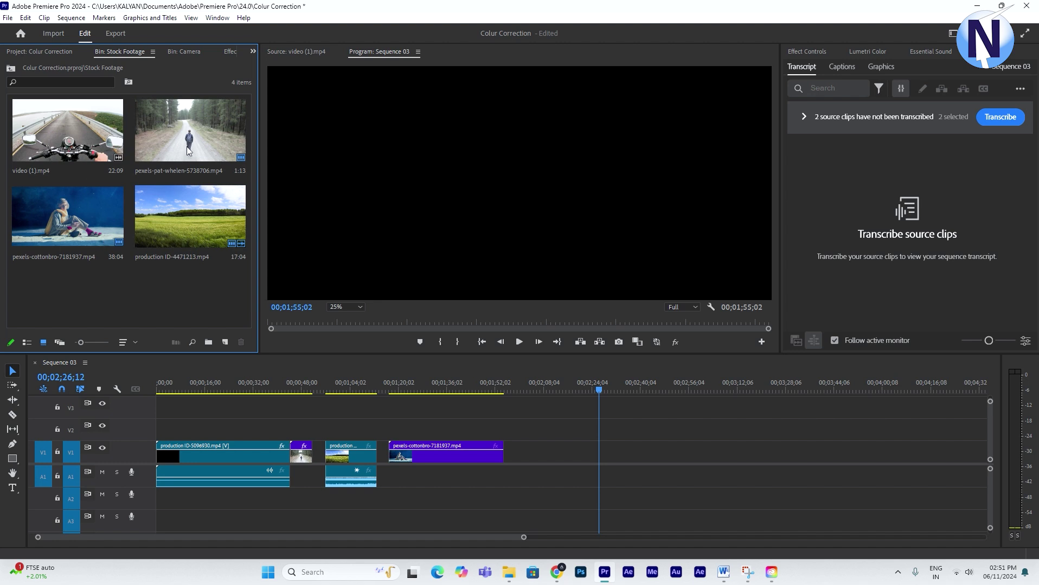
left_click(115, 215)
double_click(114, 218)
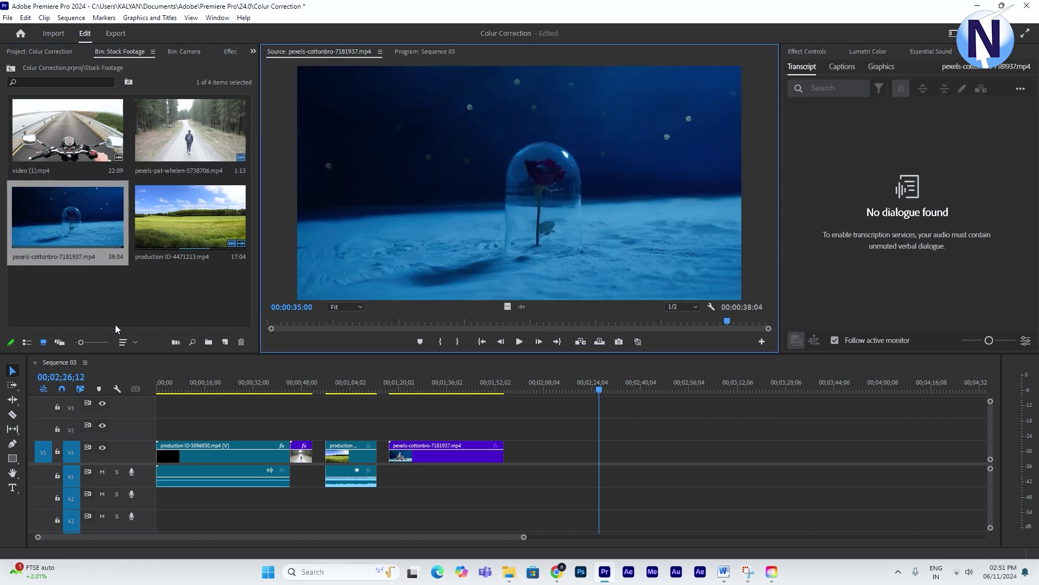
left_click(122, 342)
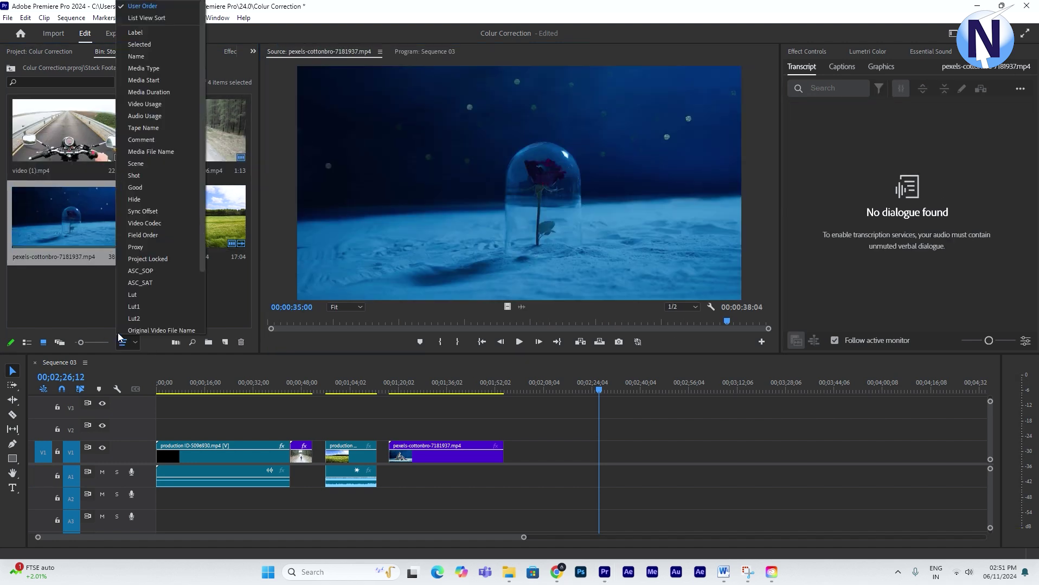
left_click(138, 57)
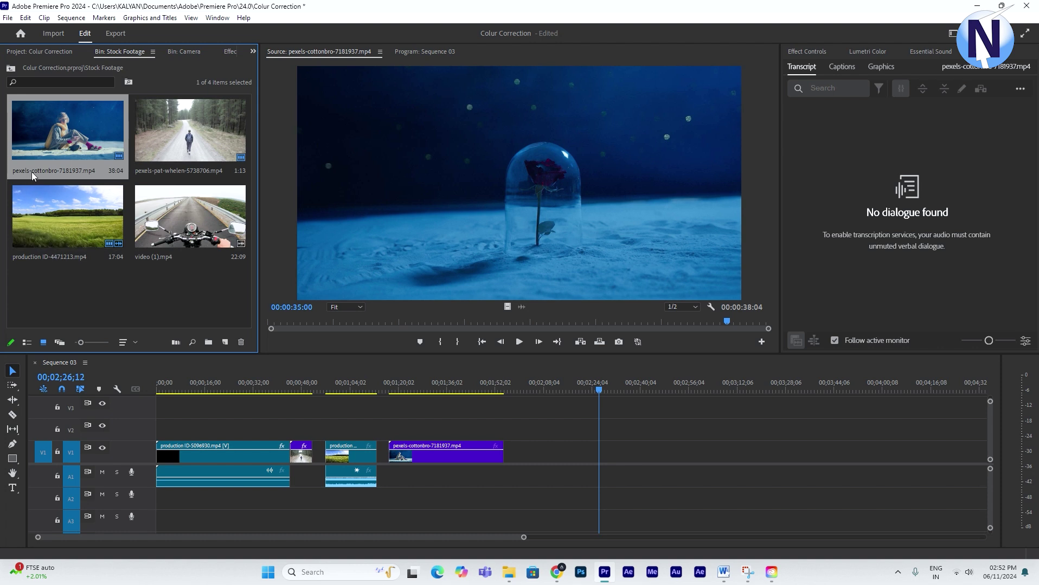
left_click(135, 342)
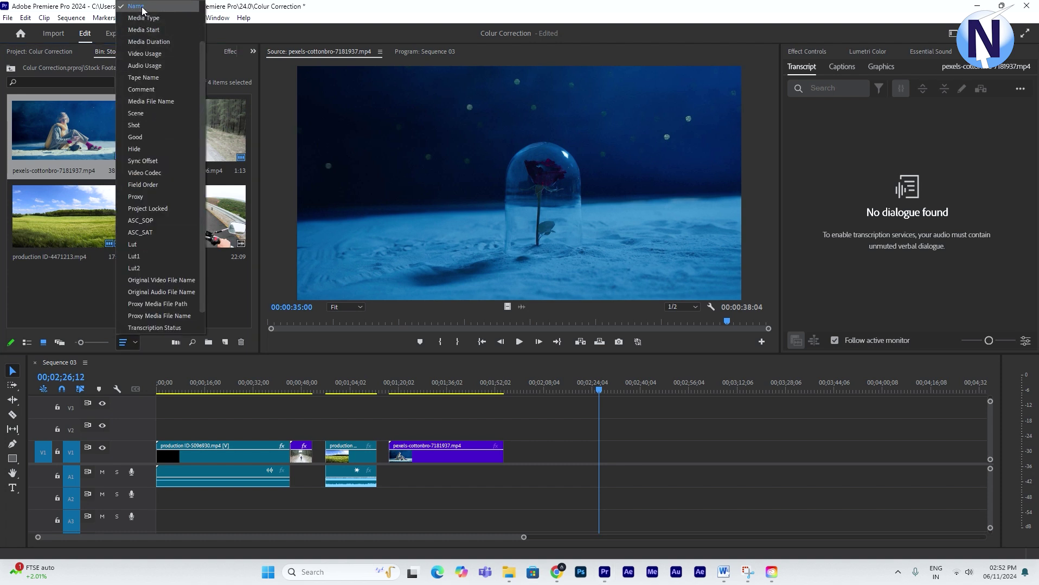
left_click(67, 282)
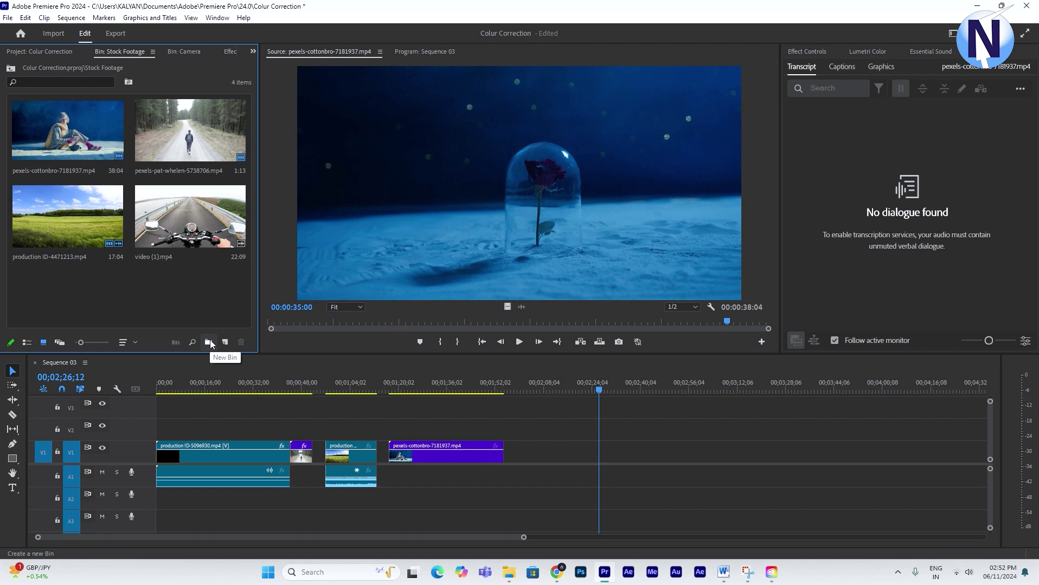
right_click(196, 296)
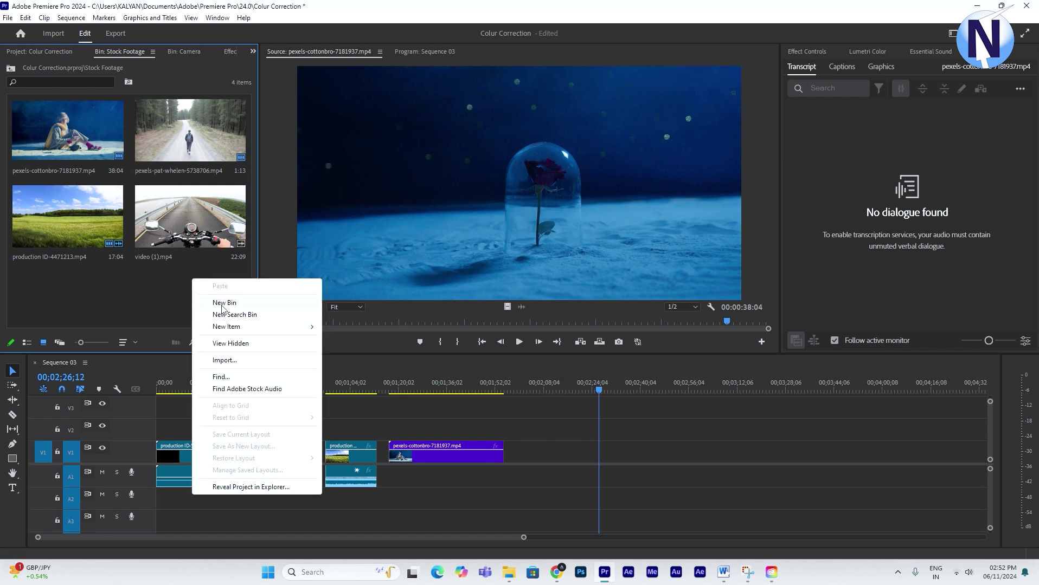
left_click(187, 299)
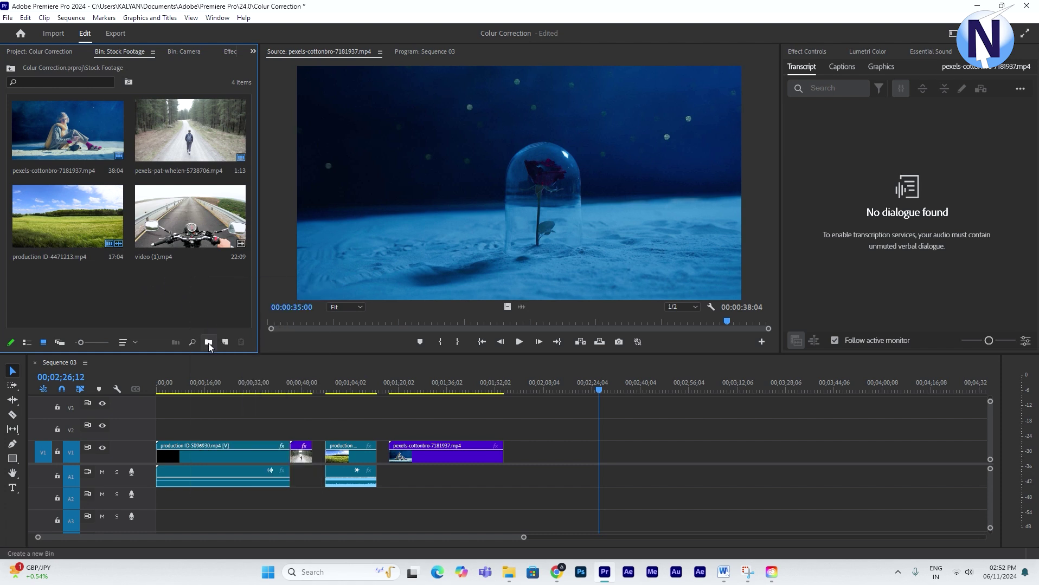
Step: Examine the Column and Operator choices in the Stock Footage bin's Find dialog, leaving both set to Label and Violet, and close it
right_click(150, 305)
left_click(148, 307)
left_click(192, 343)
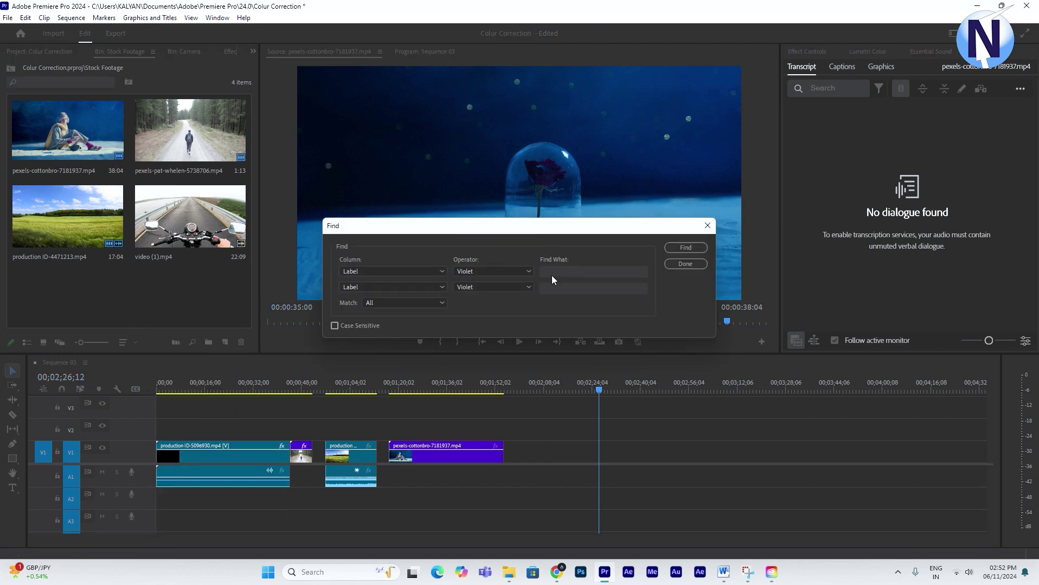
left_click(371, 280)
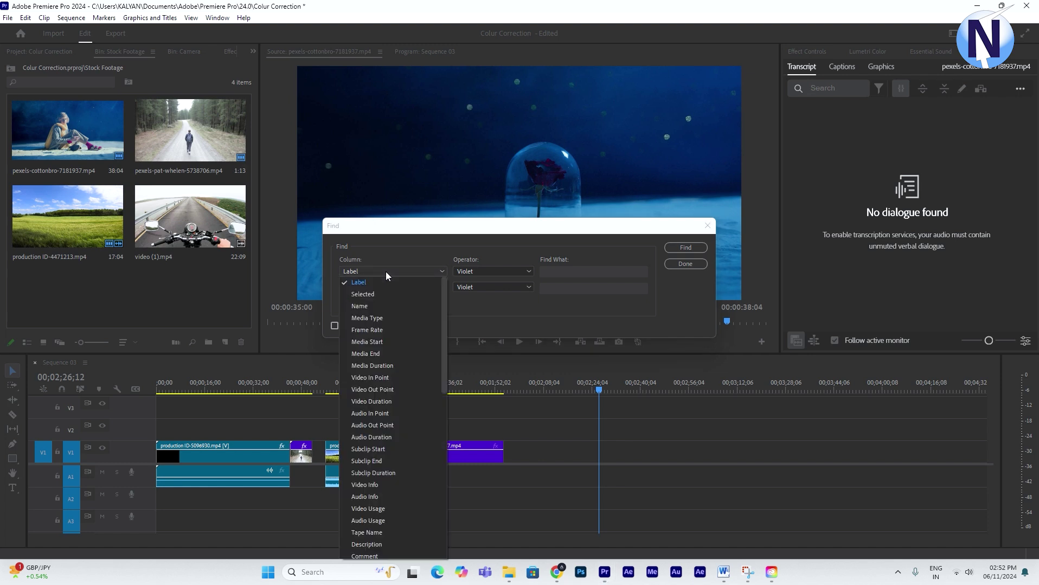
left_click(488, 275)
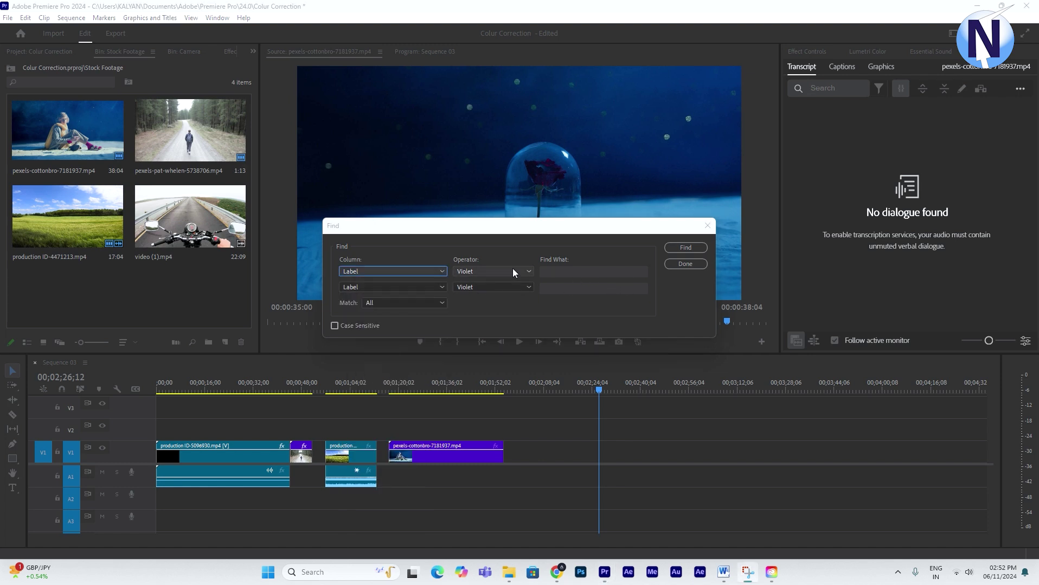
left_click(512, 270)
left_click(693, 266)
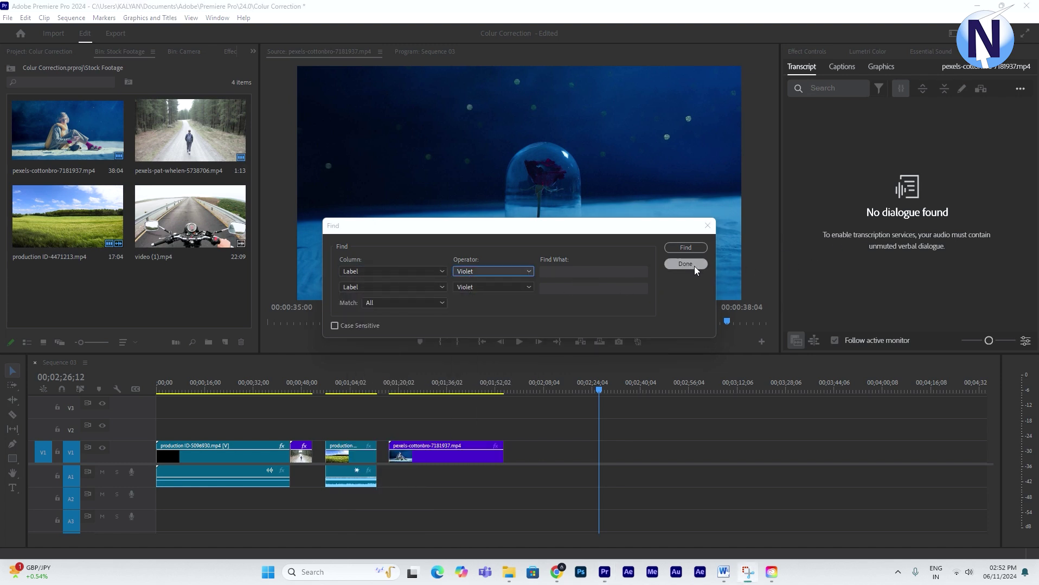
left_click(681, 246)
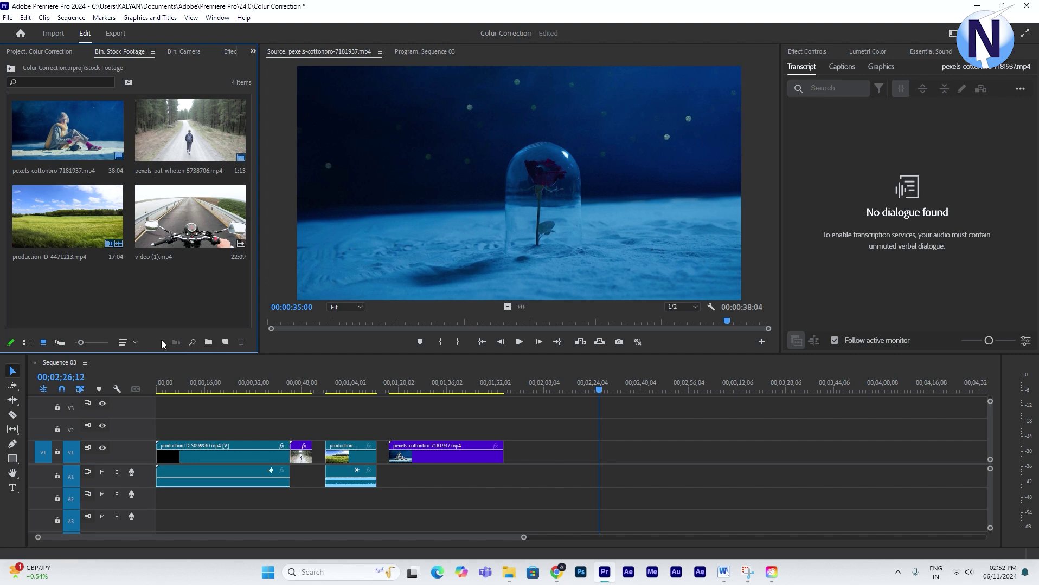
Step: Show the new item types that can be created in the Stock Footage bin
left_click(225, 343)
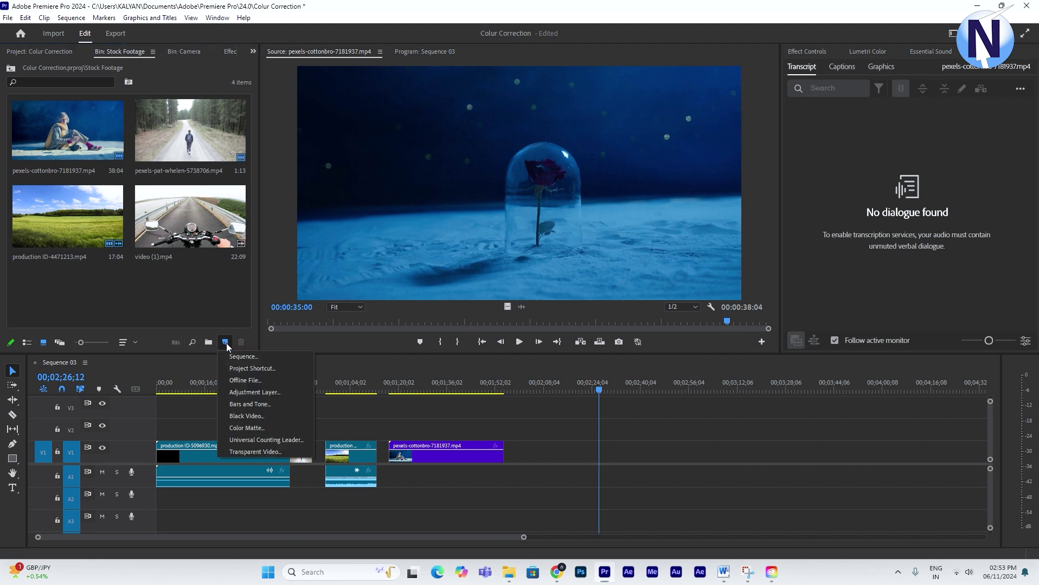